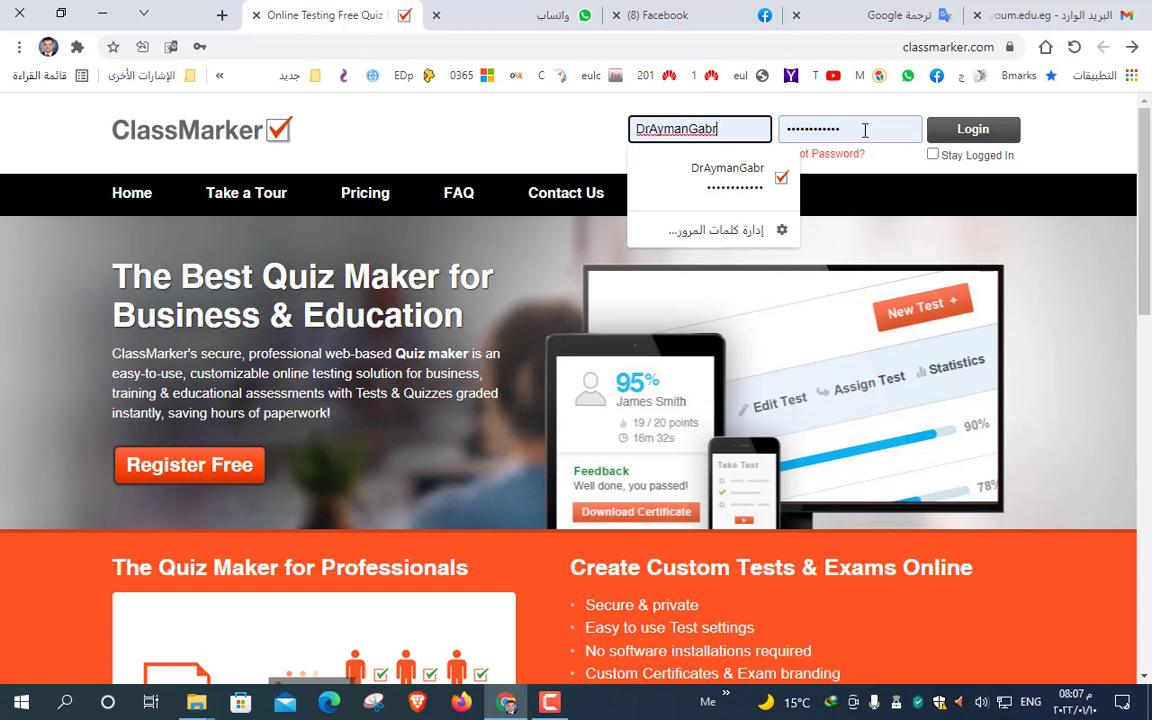
- Log in with the filled-in username and password, with Stay Logged In enabled
click(967, 135)
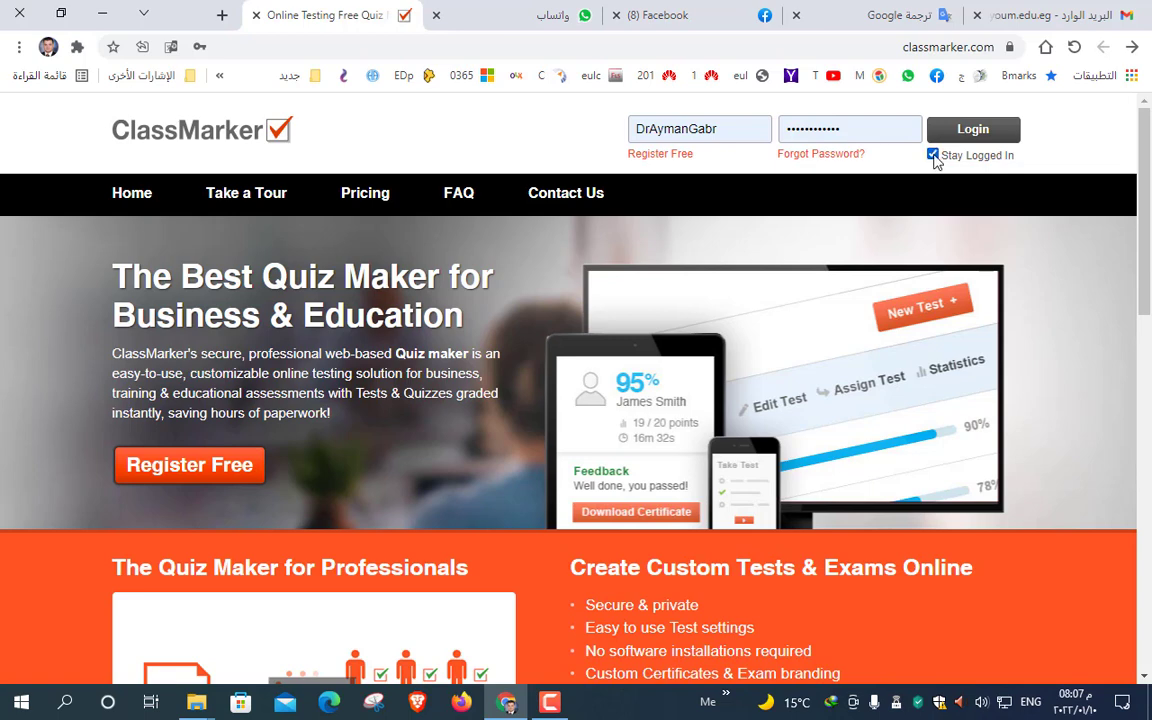
click(967, 135)
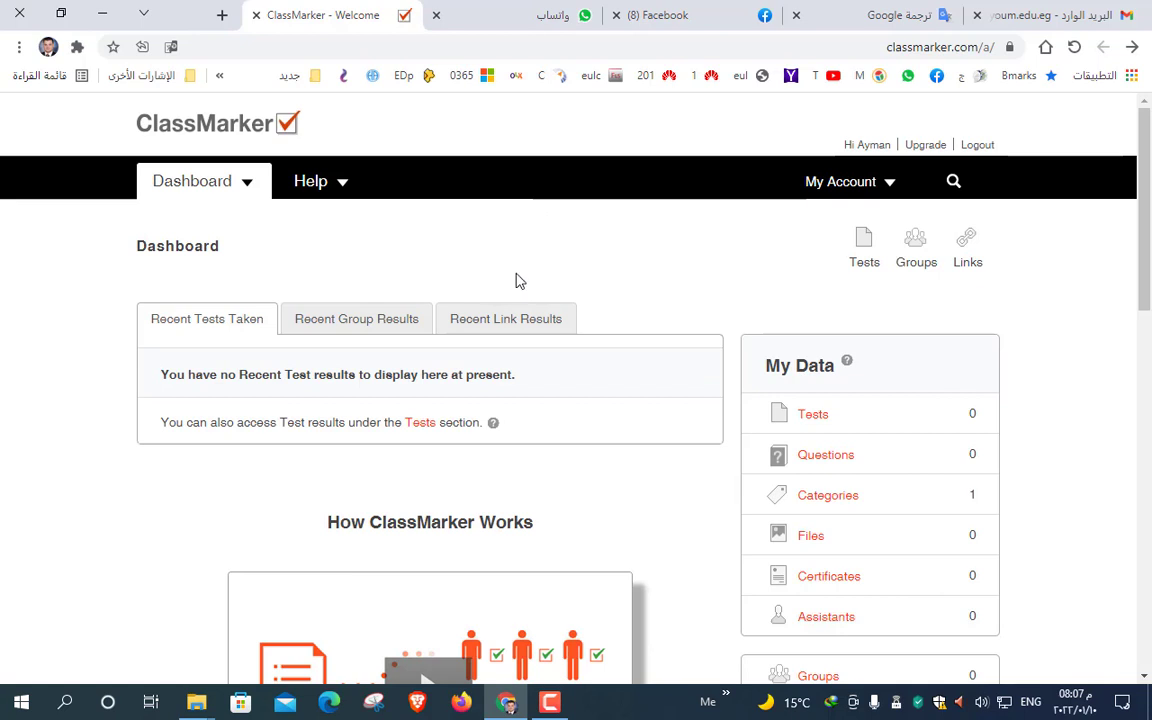
- Examine the dashboard's Tests, Groups and Links sections and the How to Get Started diagram
scroll(522, 279, down, 1)
scroll(525, 279, up, 1)
click(836, 199)
click(661, 239)
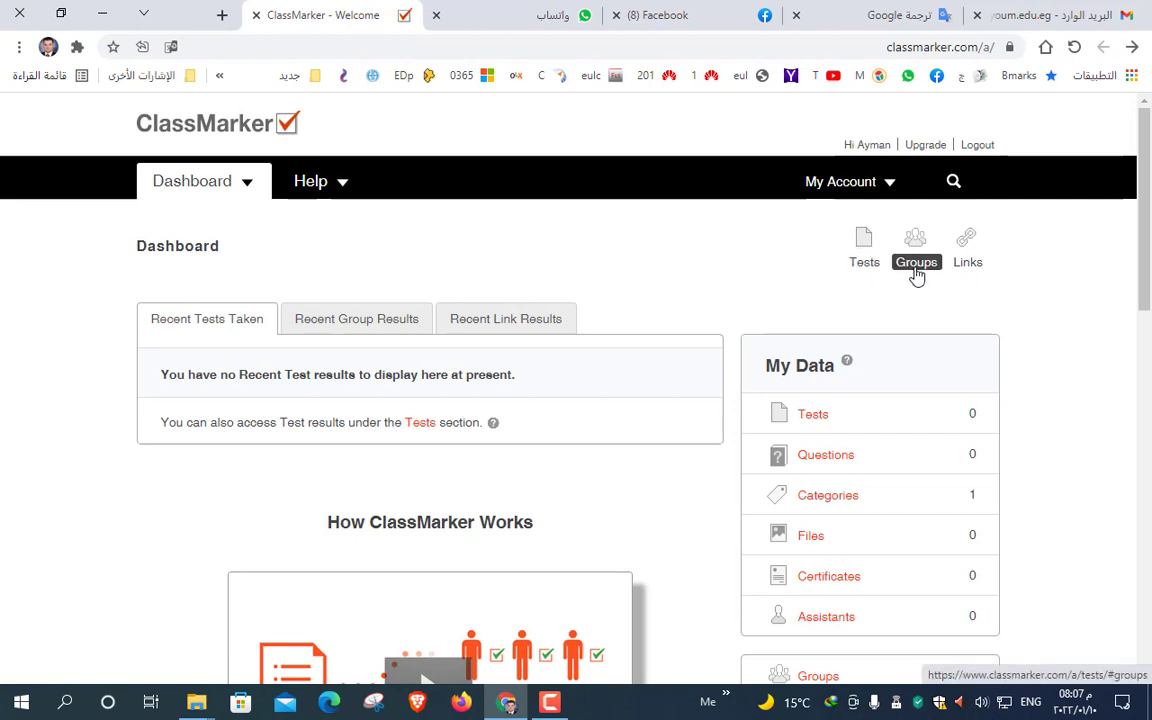
scroll(950, 230, down, 1)
scroll(760, 290, up, 1)
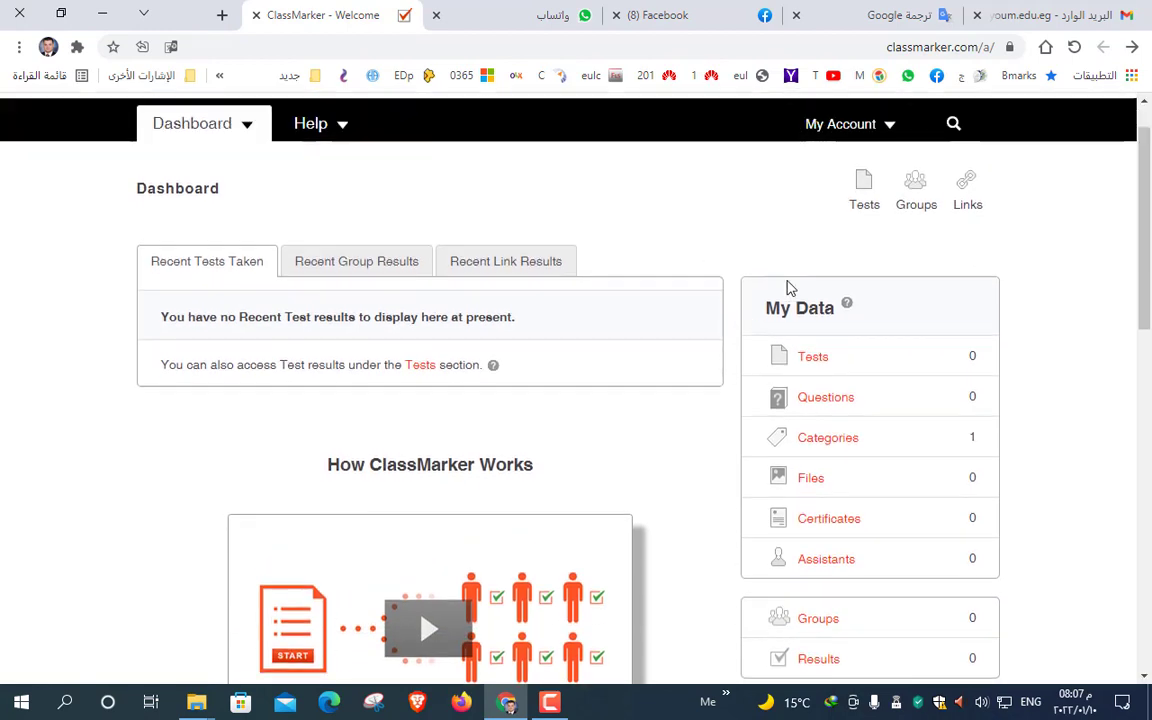
scroll(555, 399, down, 9)
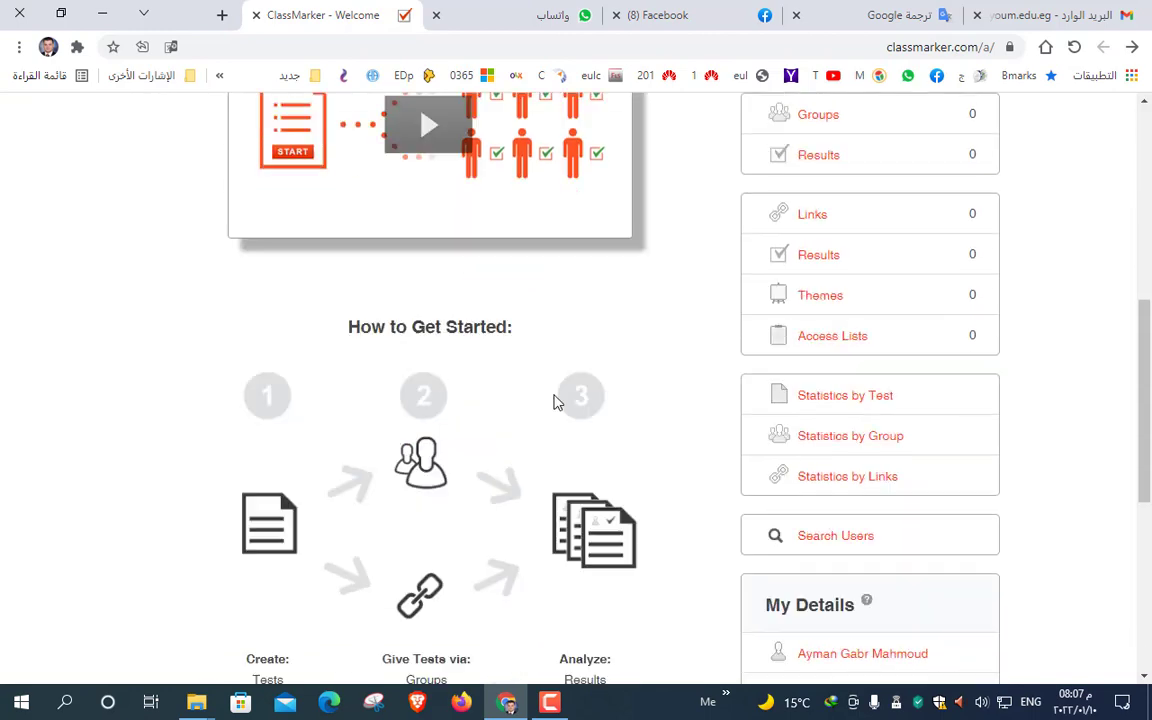
scroll(385, 158, up, 2)
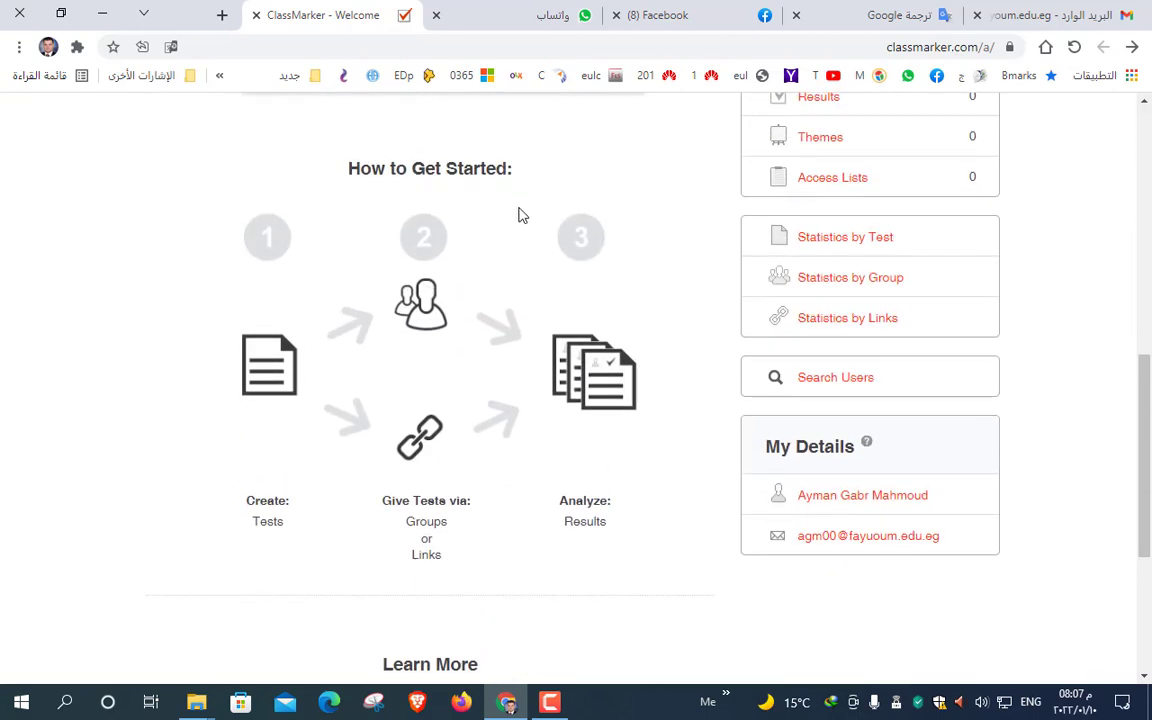
triple_click(474, 167)
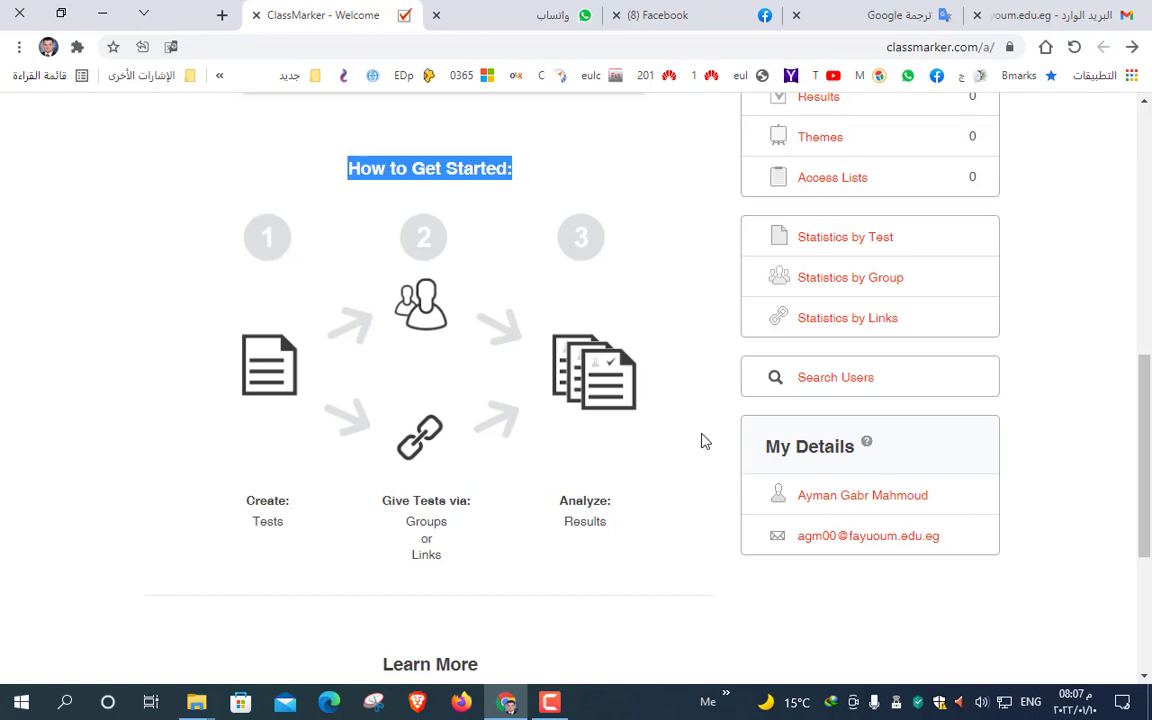
scroll(946, 211, up, 6)
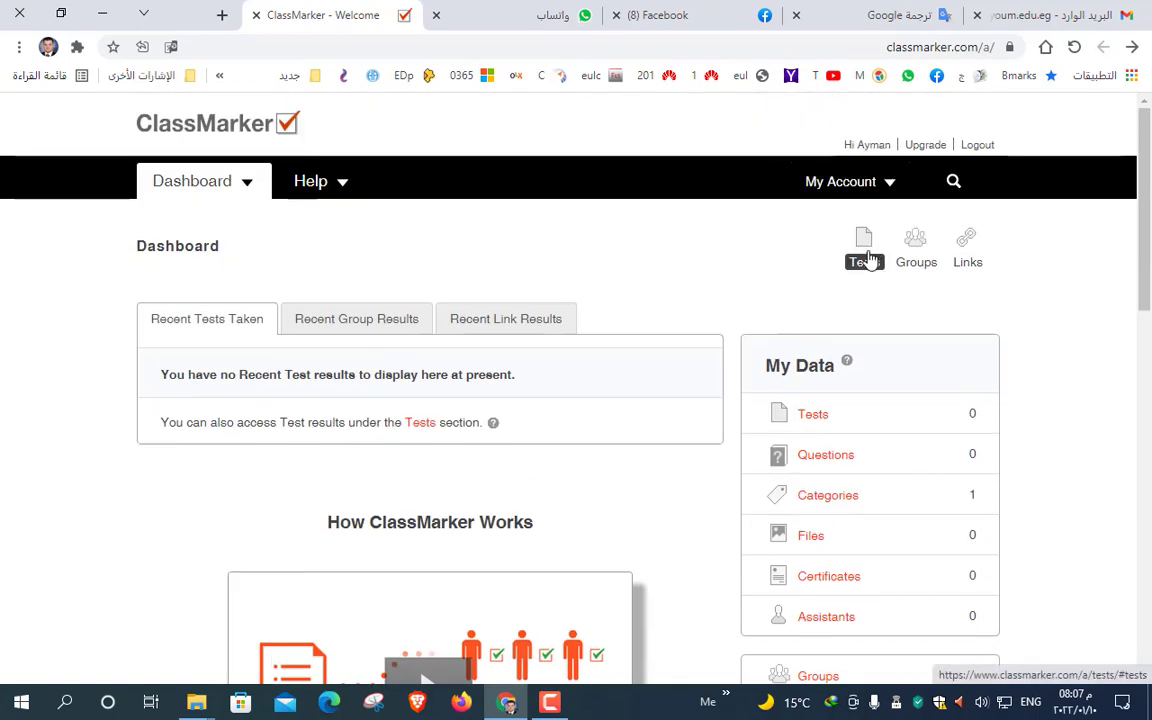
scroll(309, 483, down, 5)
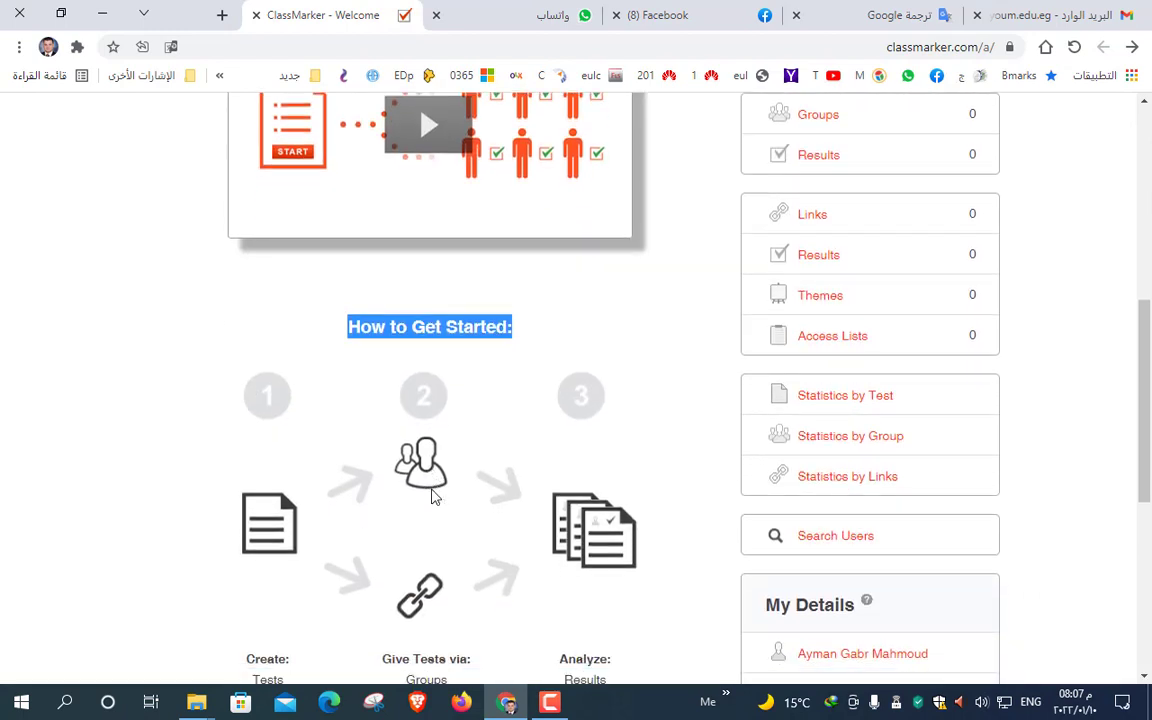
scroll(433, 497, down, 2)
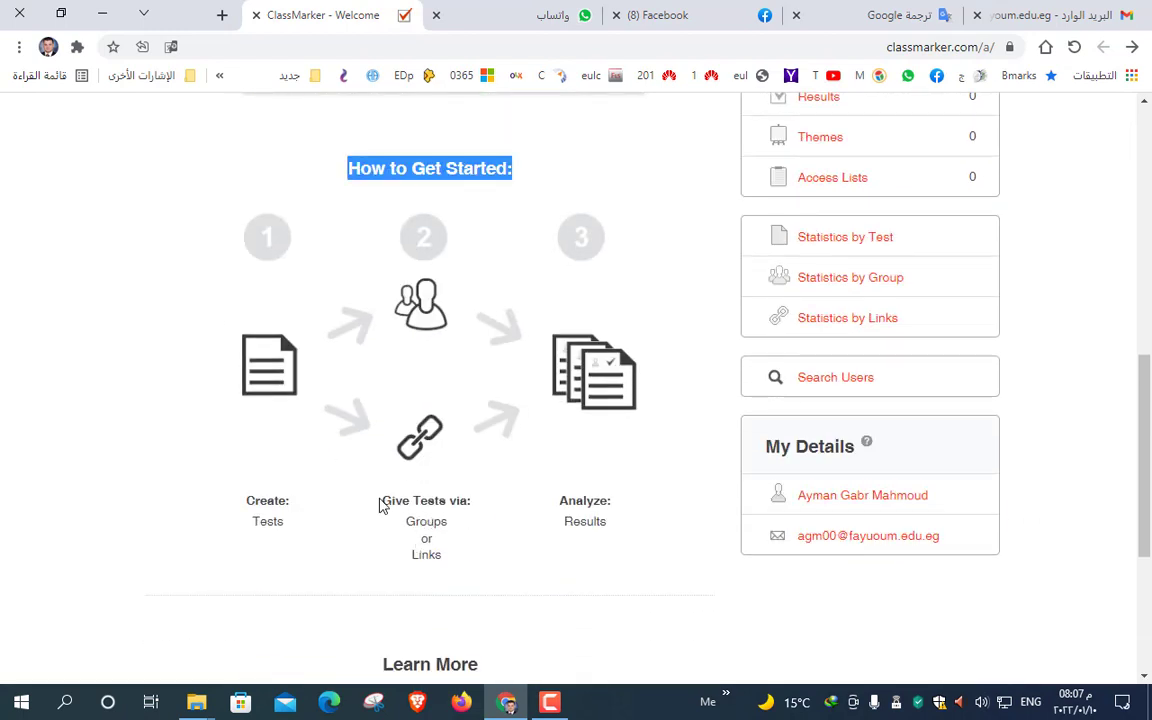
drag(381, 502, 484, 500)
click(459, 510)
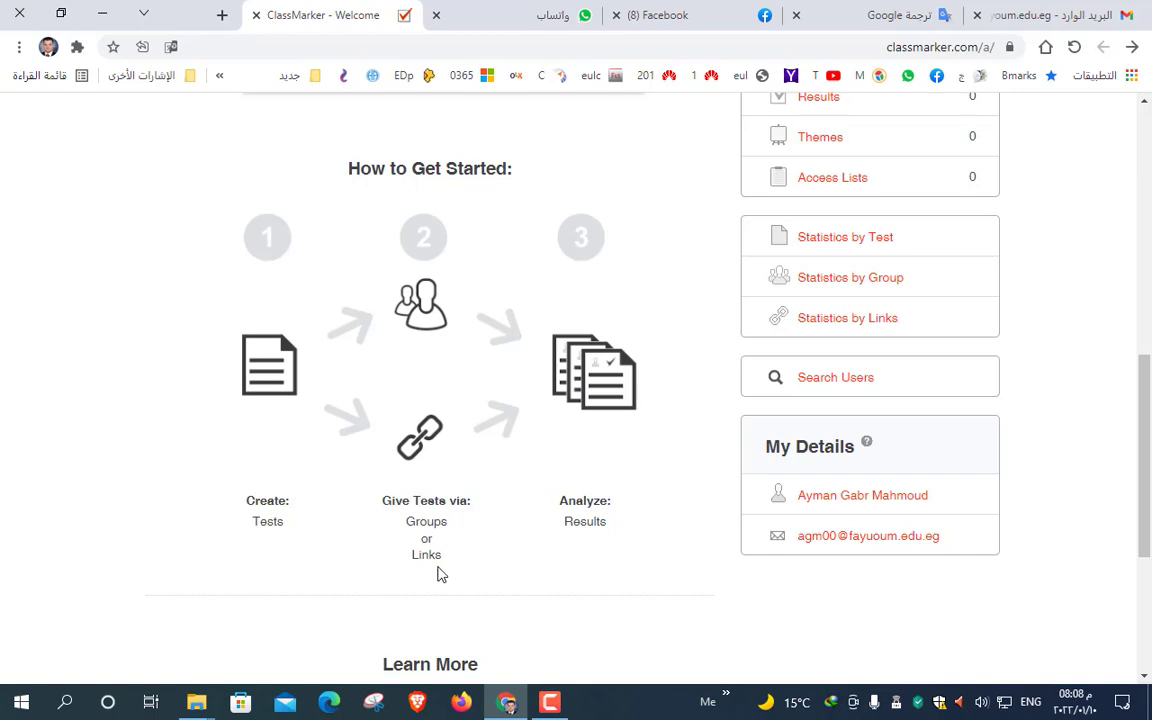
scroll(1124, 404, up, 8)
scroll(578, 651, down, 3)
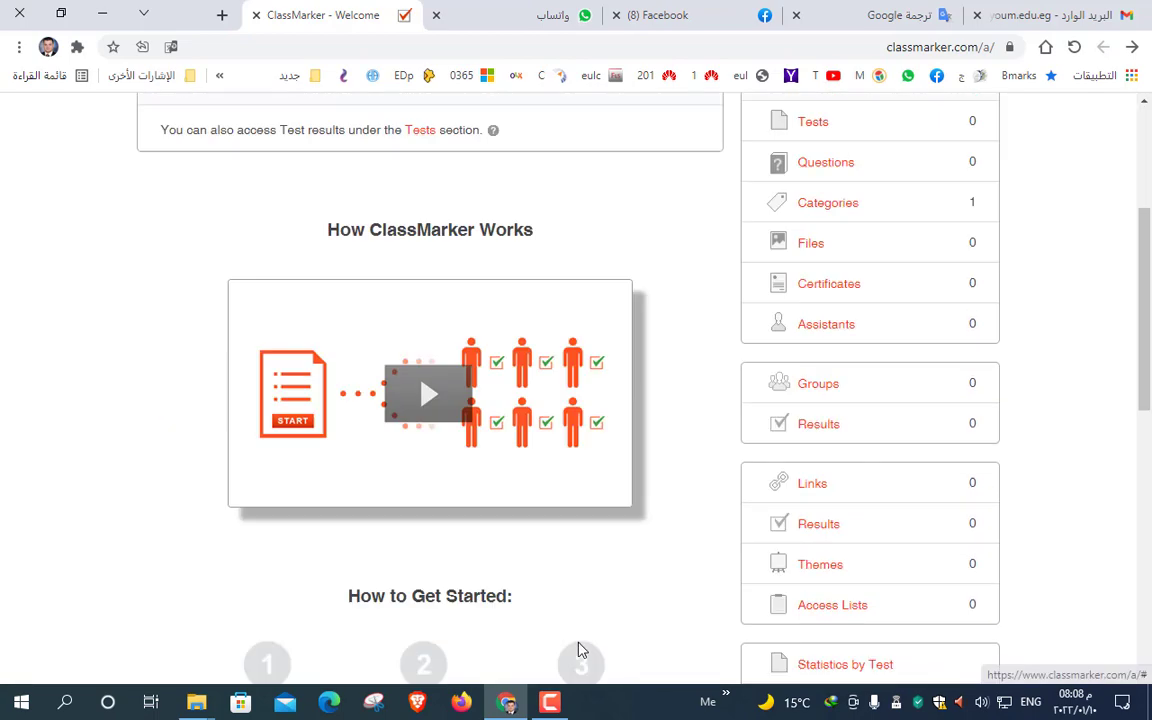
scroll(580, 645, down, 5)
scroll(600, 330, up, 1)
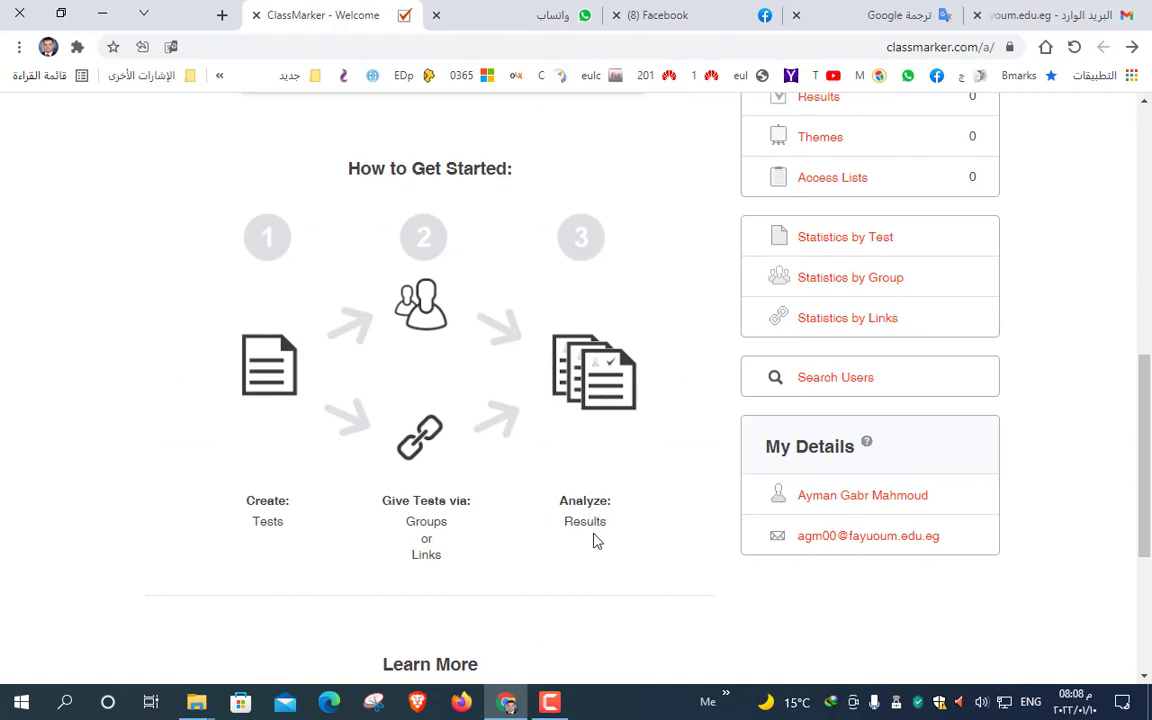
scroll(597, 554, up, 7)
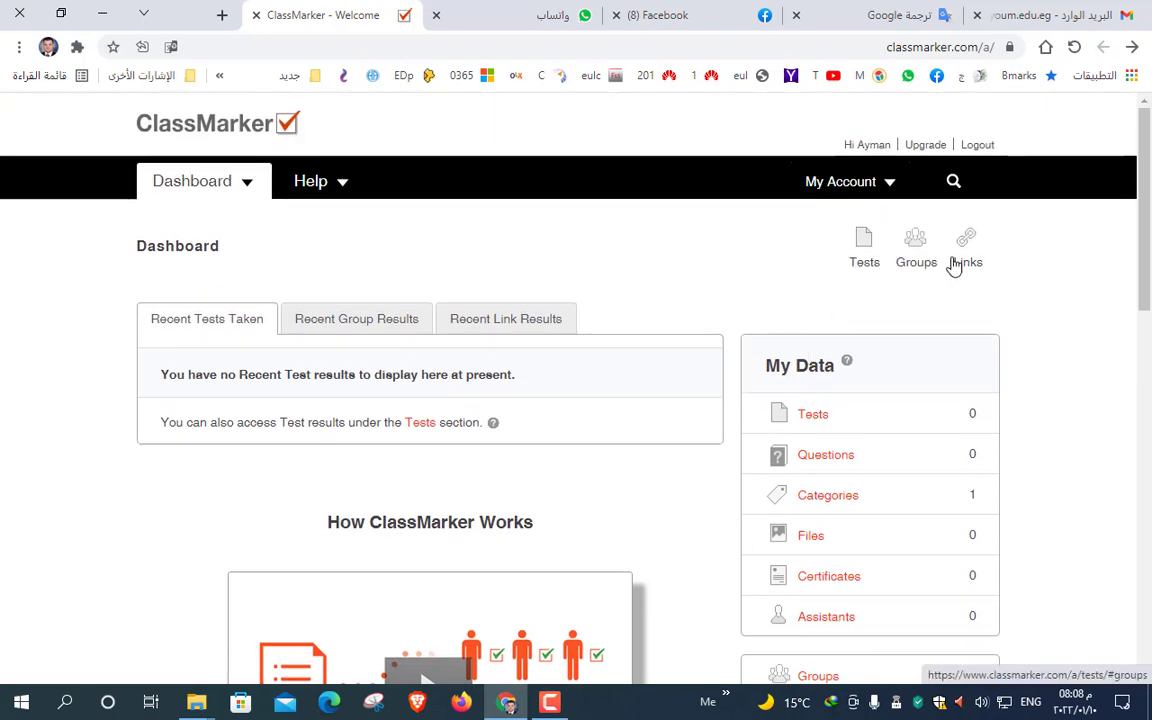
- Open the My Account page and look over its account information and options
mouse_move(878, 195)
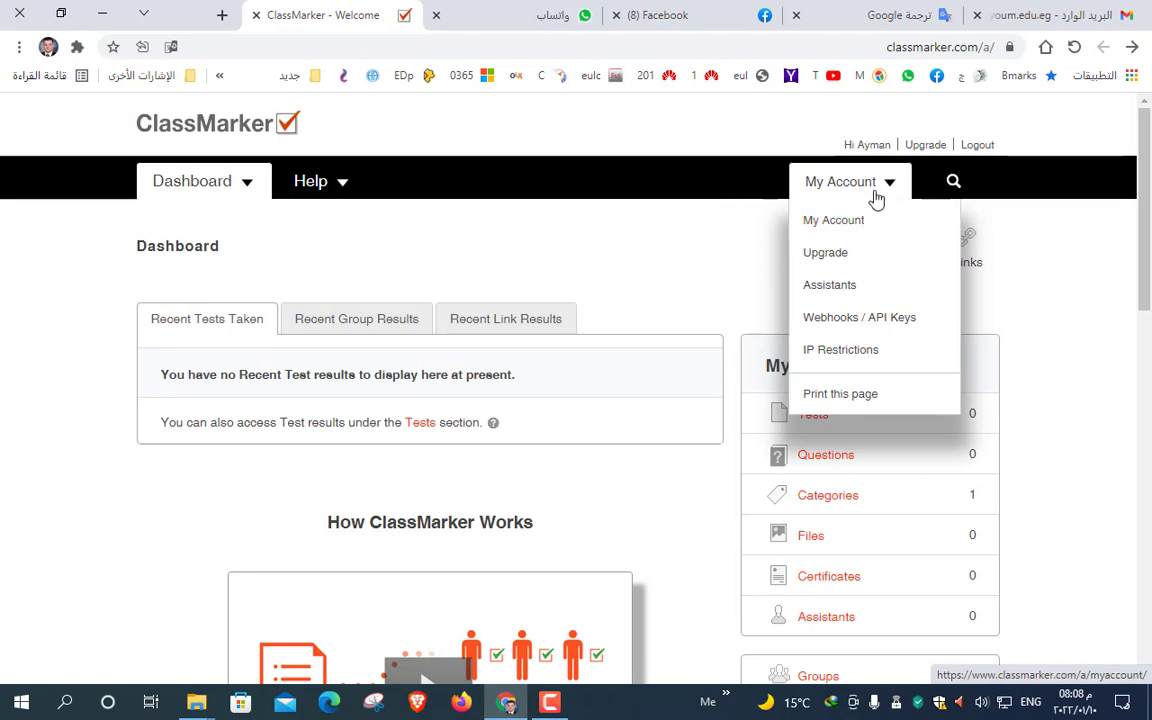
click(851, 236)
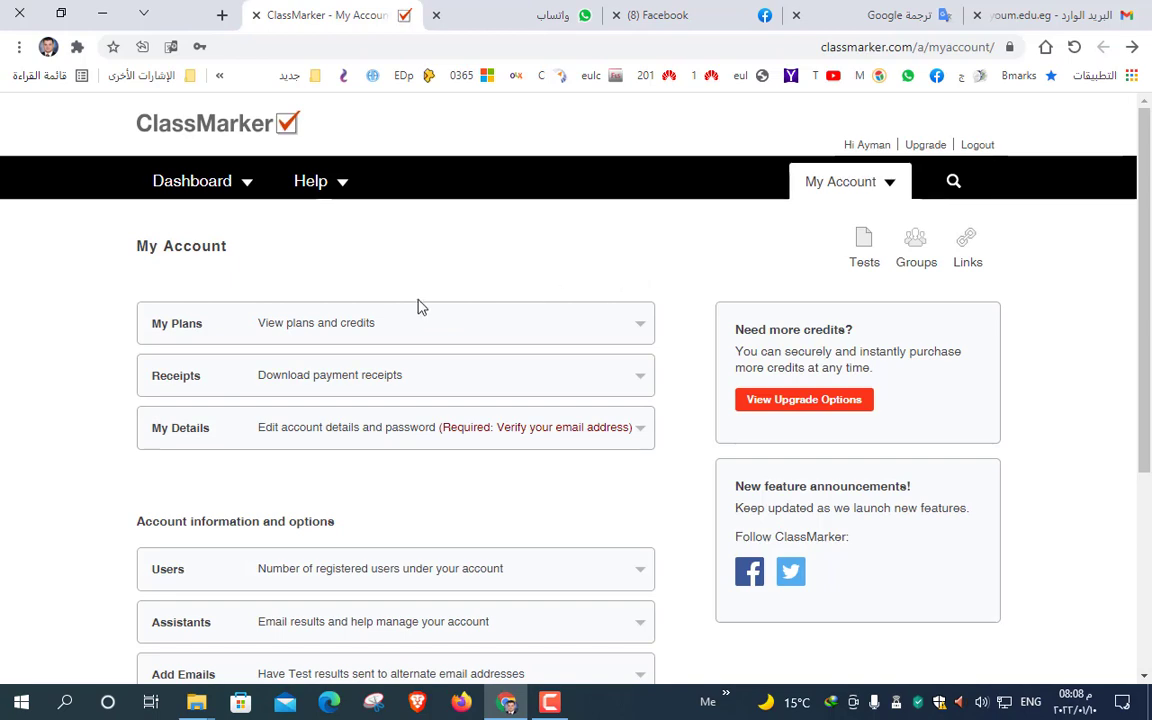
scroll(387, 311, down, 2)
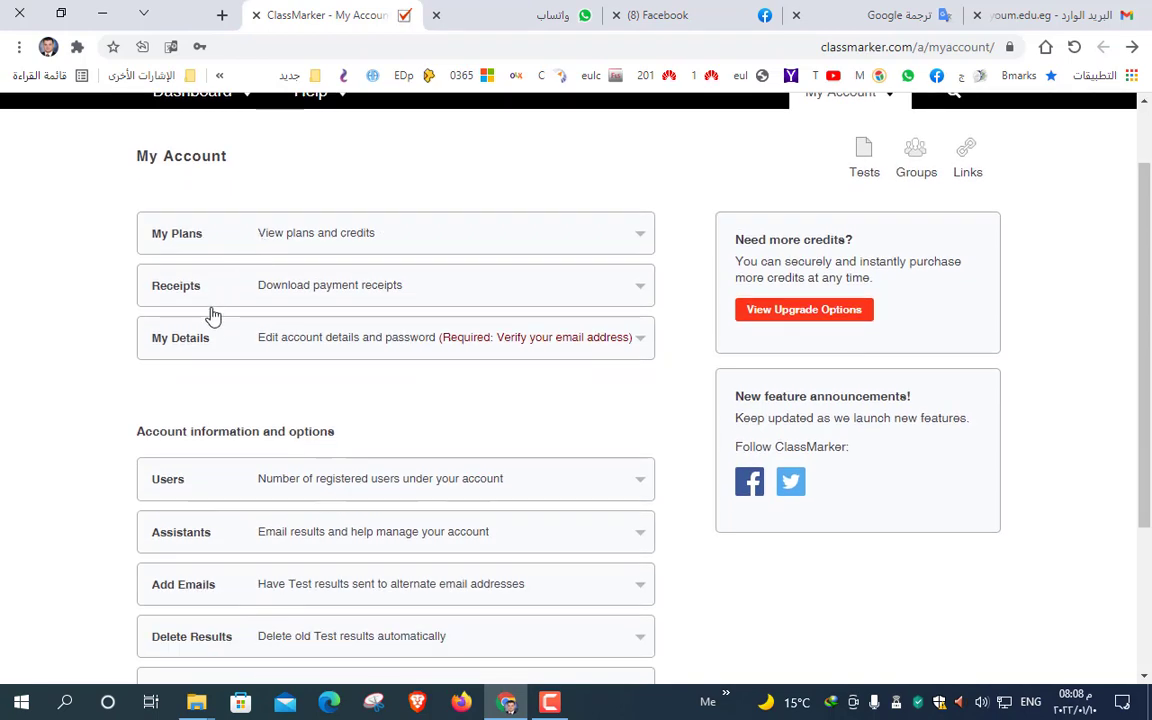
scroll(224, 586, down, 3)
scroll(224, 591, up, 5)
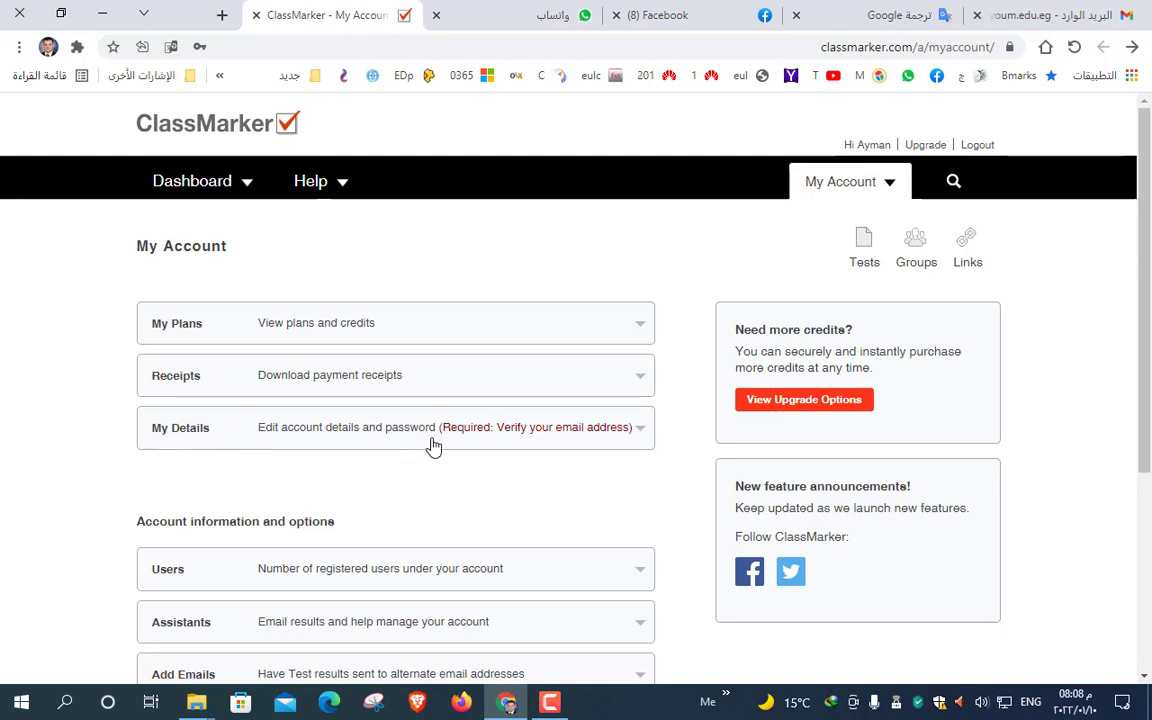
- Expand My Details, review the account's email and its status, and send the verification email
click(486, 440)
click(486, 440)
click(486, 440)
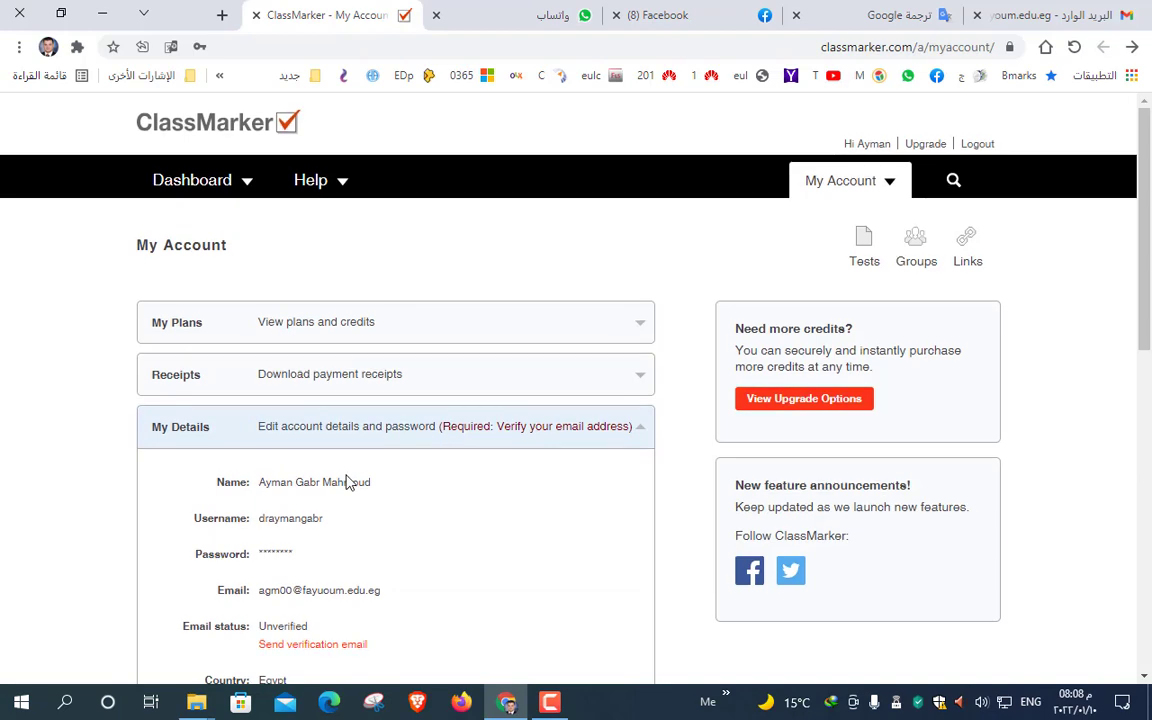
scroll(266, 392, down, 2)
scroll(266, 400, down, 2)
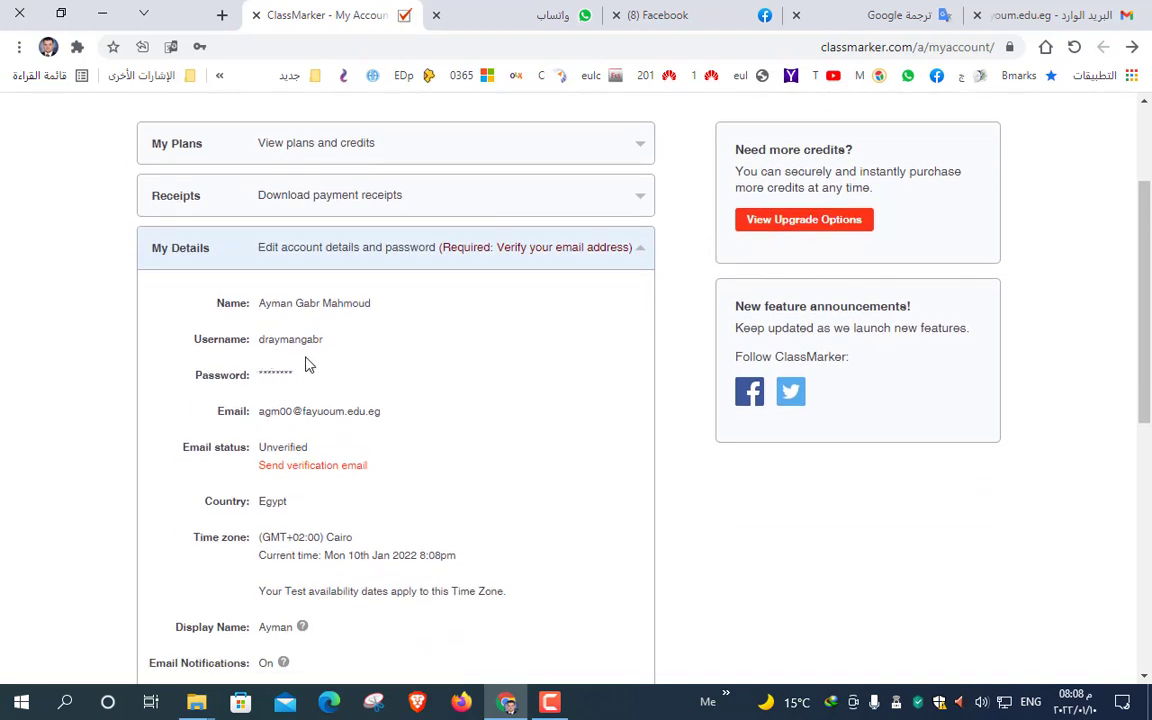
scroll(309, 366, down, 2)
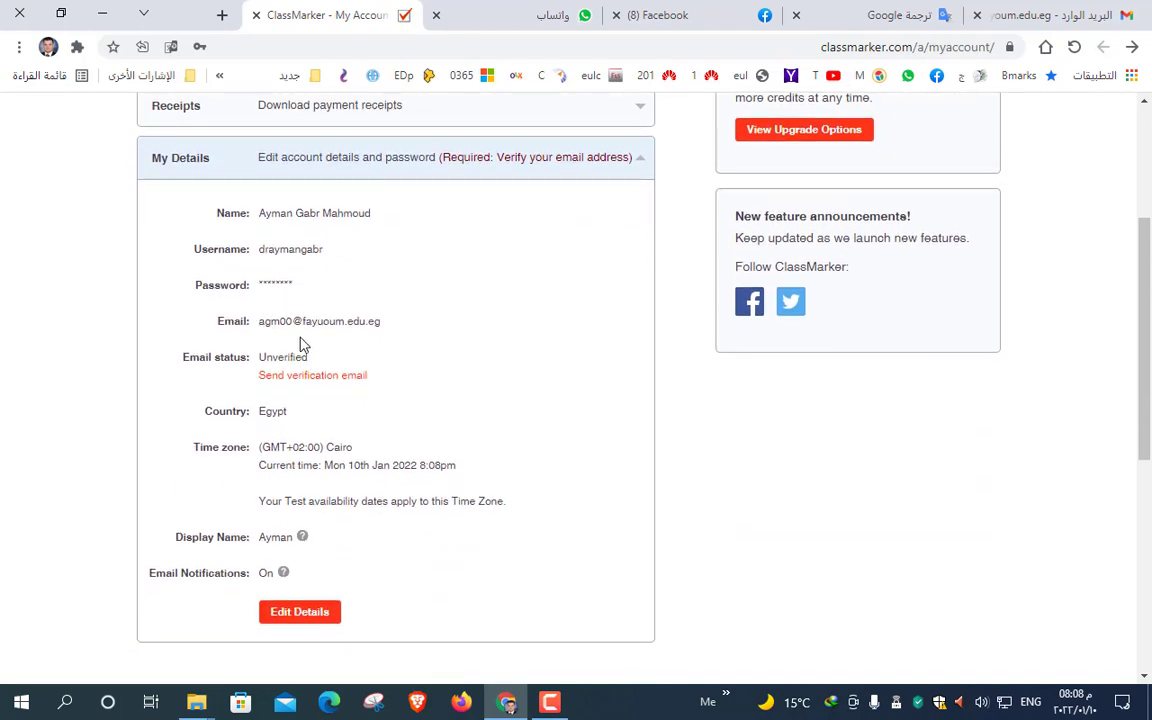
triple_click(280, 321)
click(386, 378)
scroll(352, 400, up, 2)
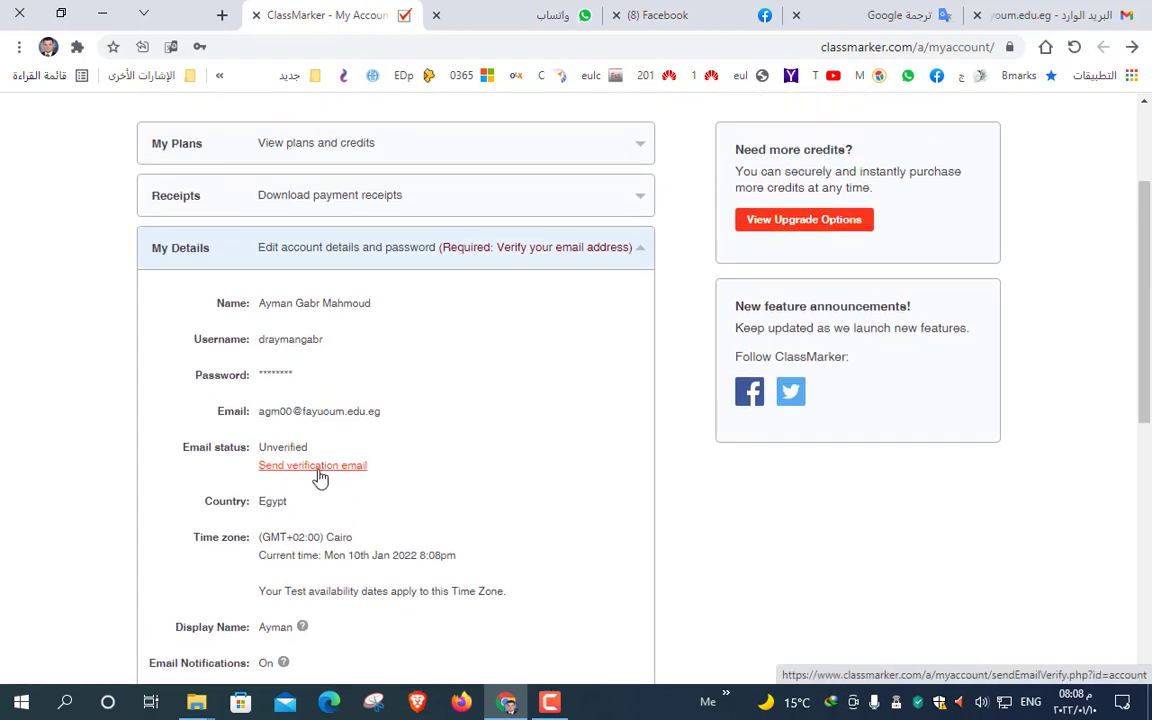
click(318, 466)
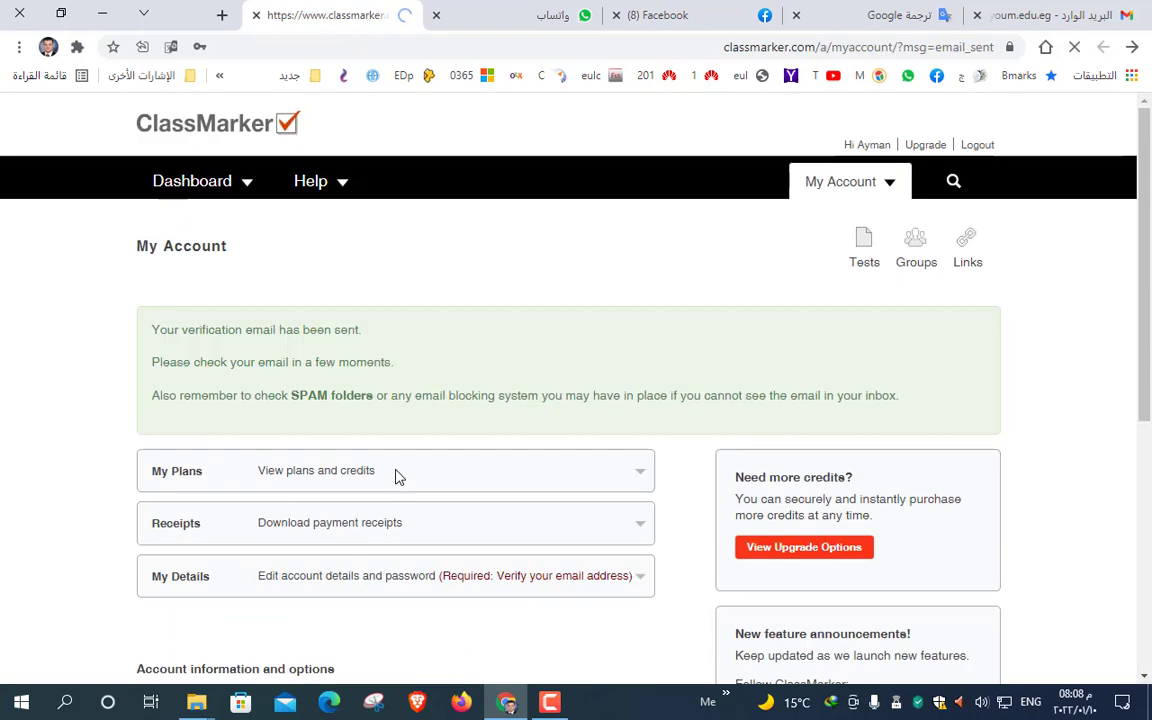
- Expand My Details again and check the account's email status
scroll(308, 419, down, 3)
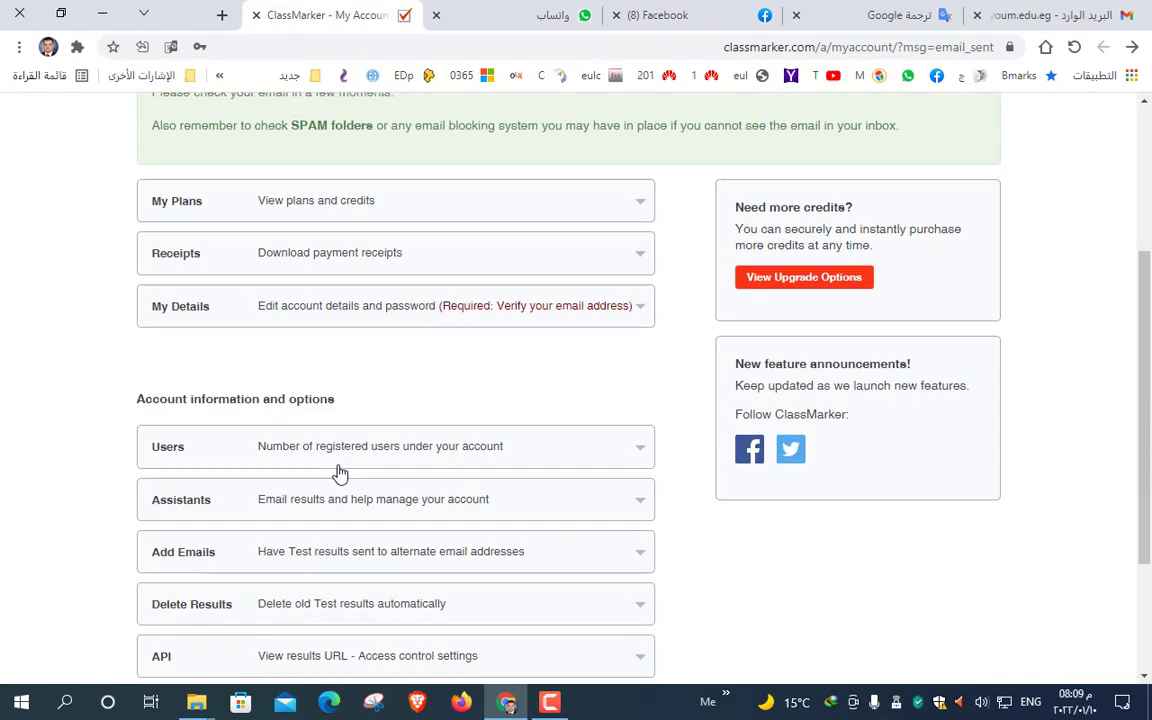
click(483, 312)
scroll(425, 400, up, 3)
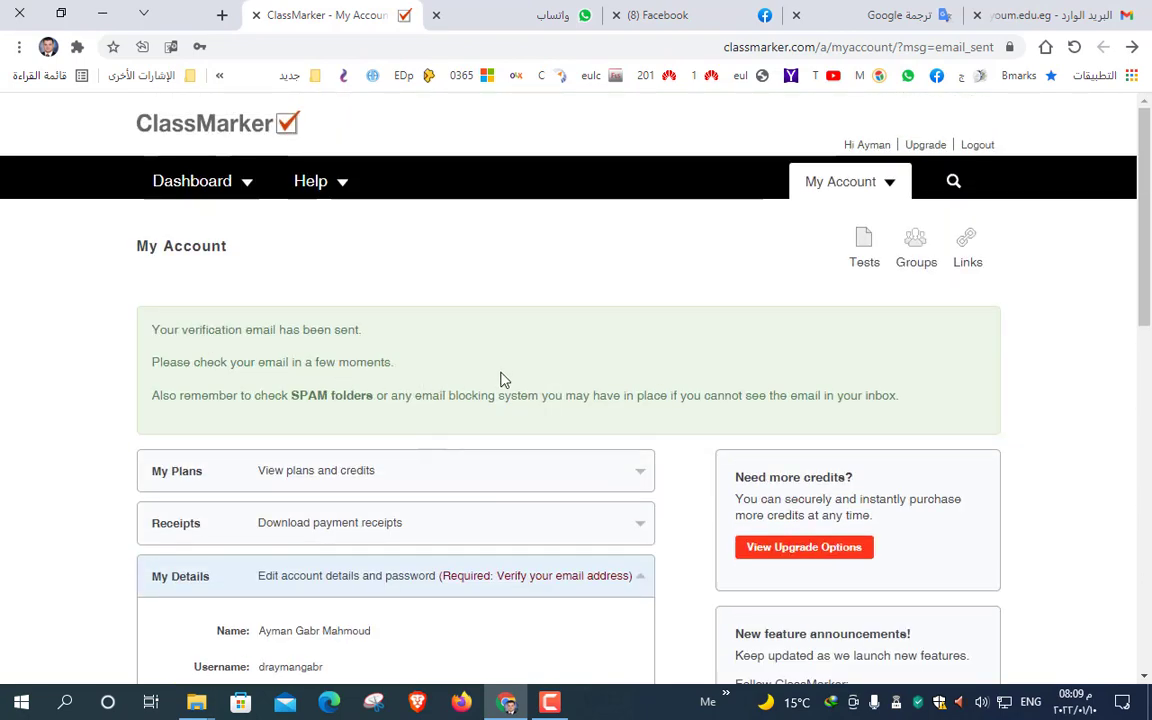
scroll(501, 380, down, 4)
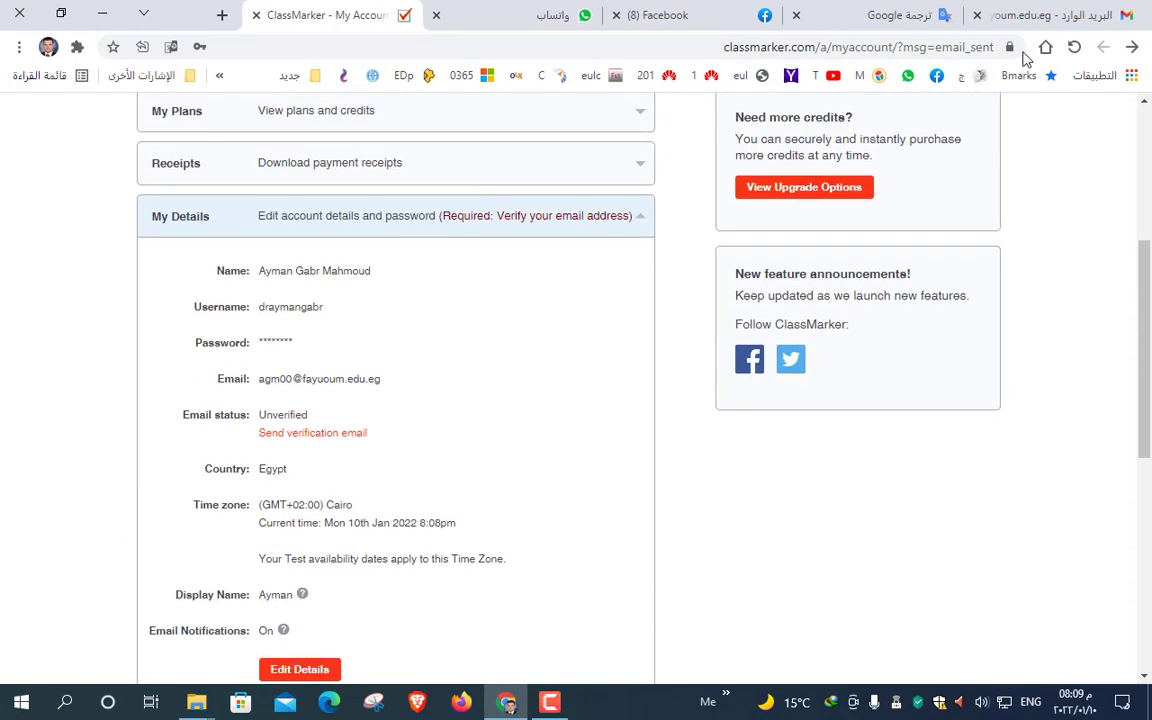
- Switch to Gmail, check the spam folder and inbox for the verification email, and return to the ClassMarker account page
click(1000, 10)
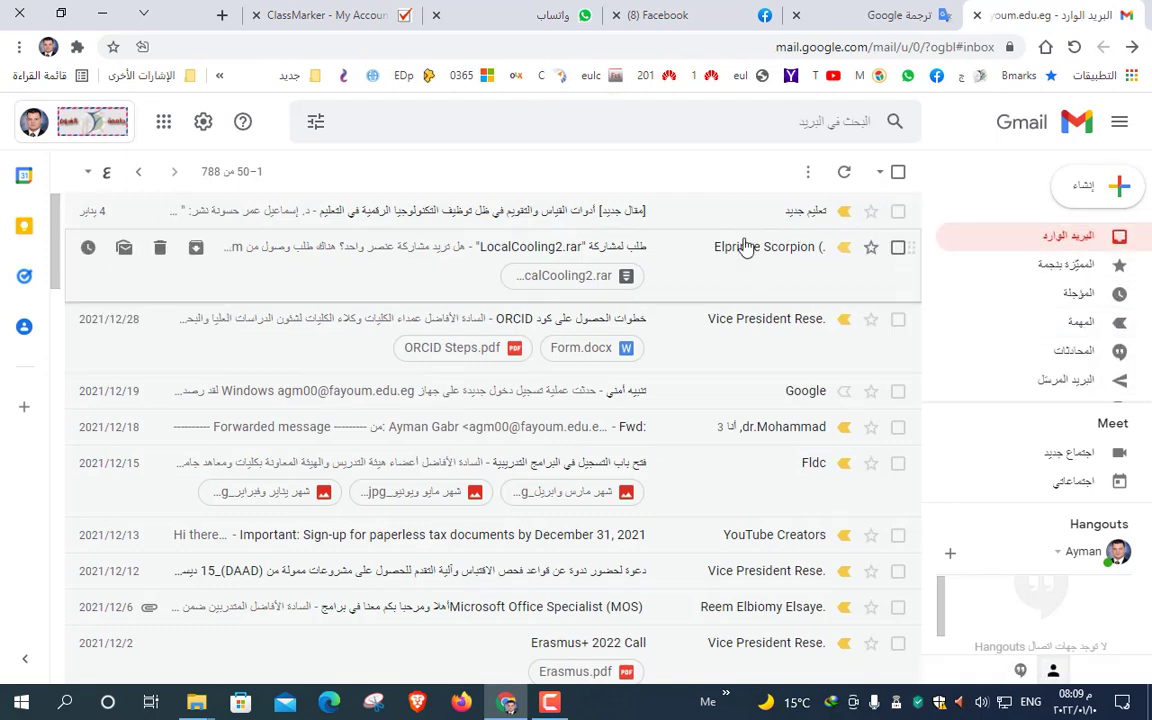
scroll(1040, 300, down, 2)
click(1043, 378)
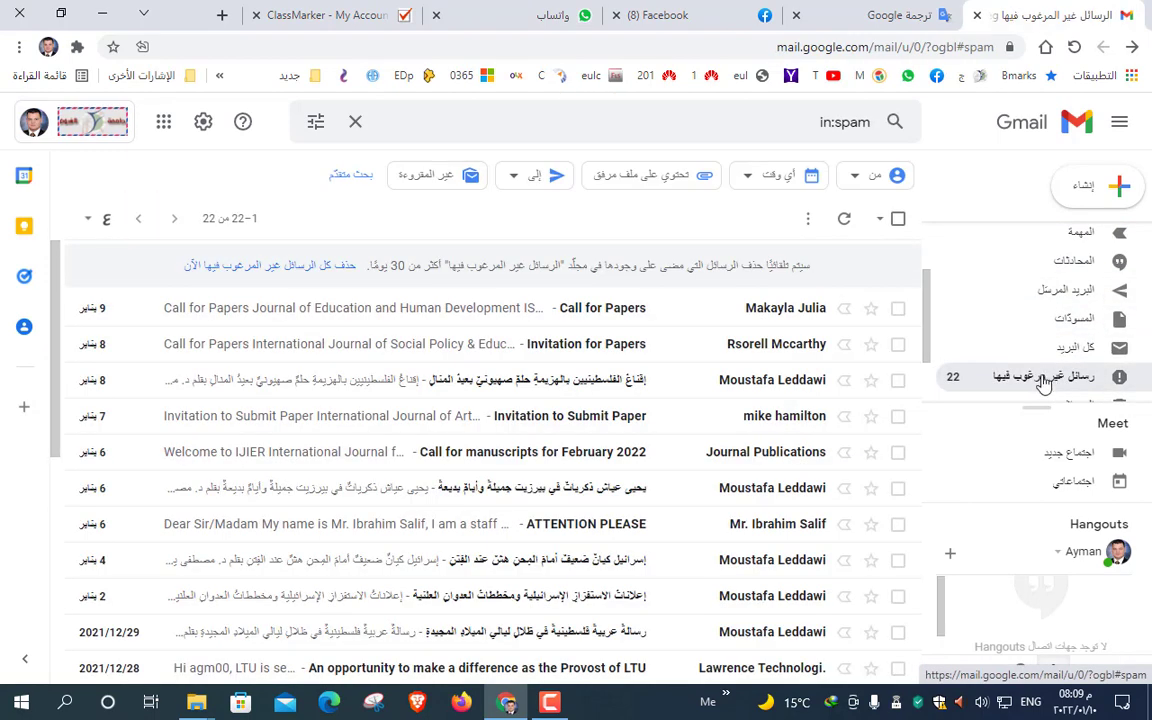
scroll(1041, 375, up, 3)
click(998, 243)
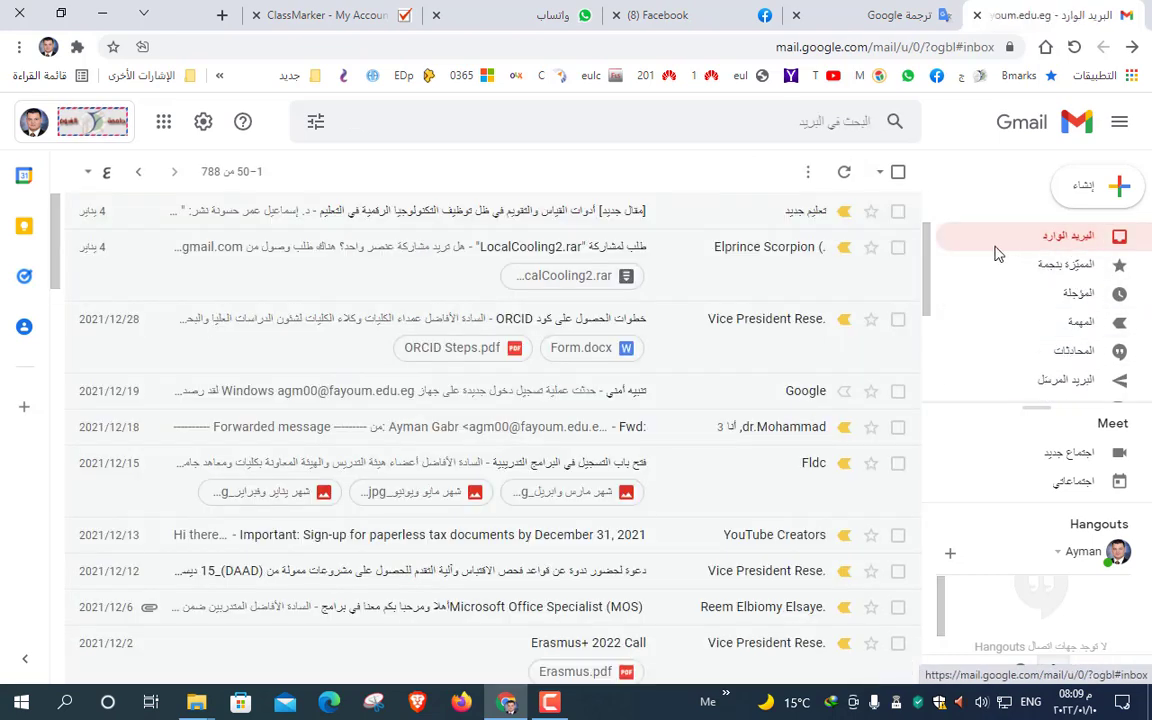
click(333, 10)
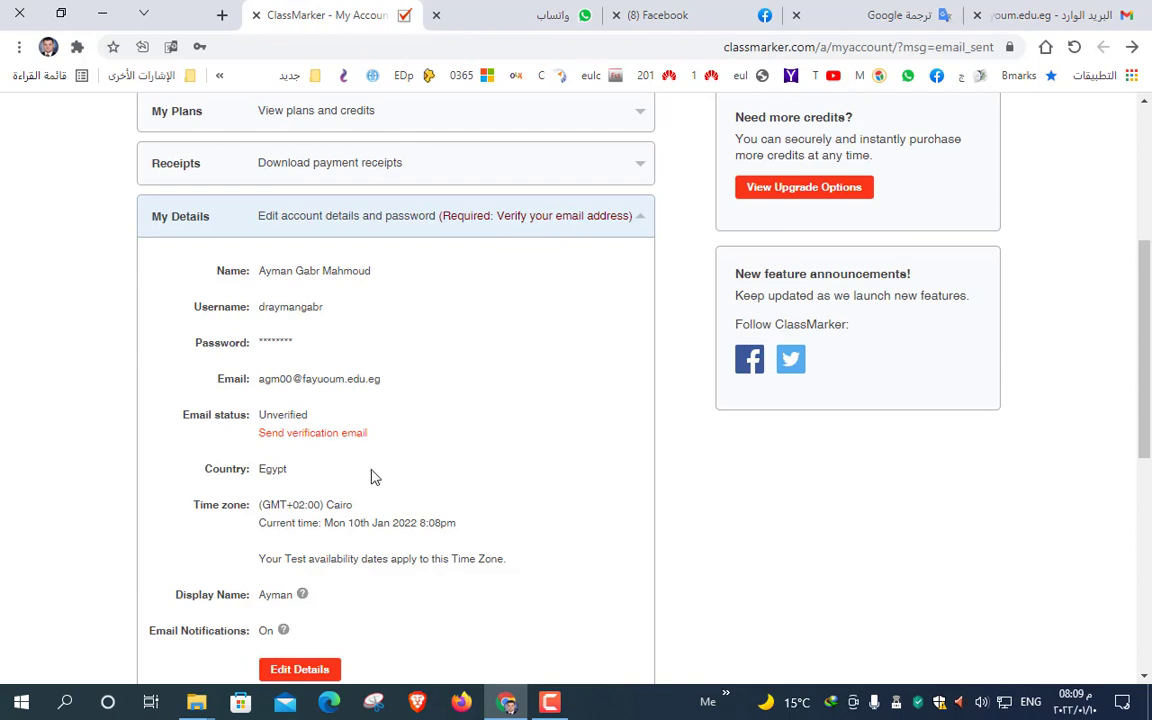
- Open the account's details for editing from the My Details section
scroll(385, 468, down, 1)
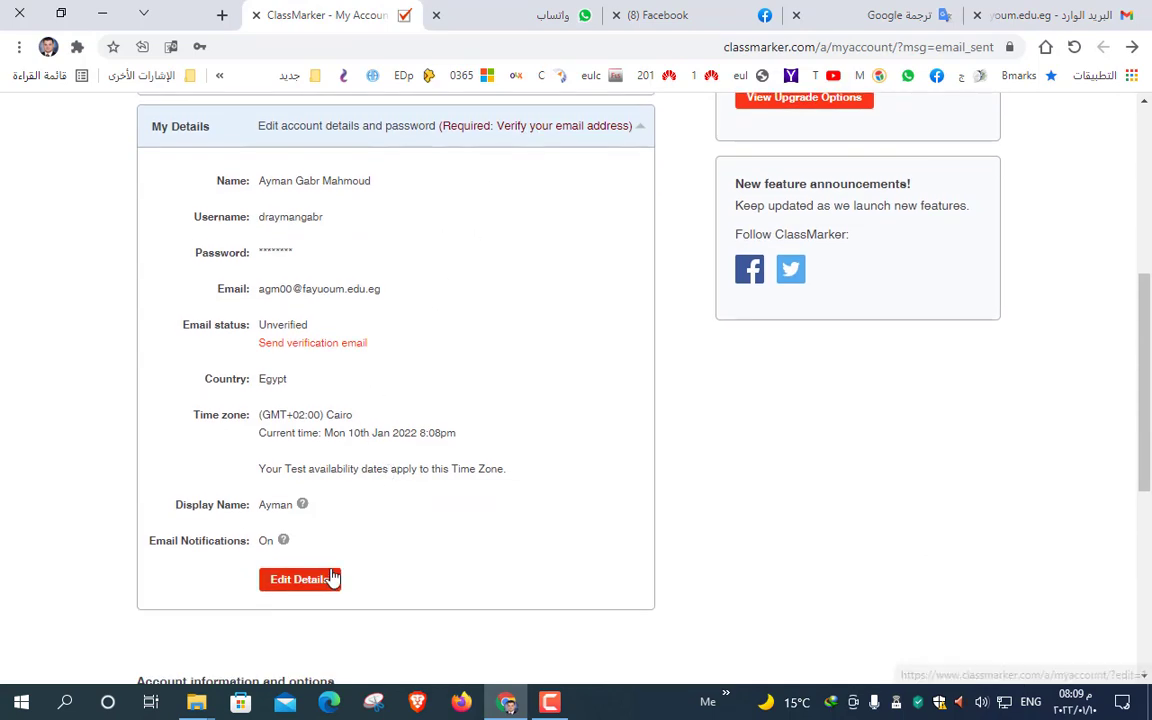
scroll(517, 231, up, 1)
click(517, 224)
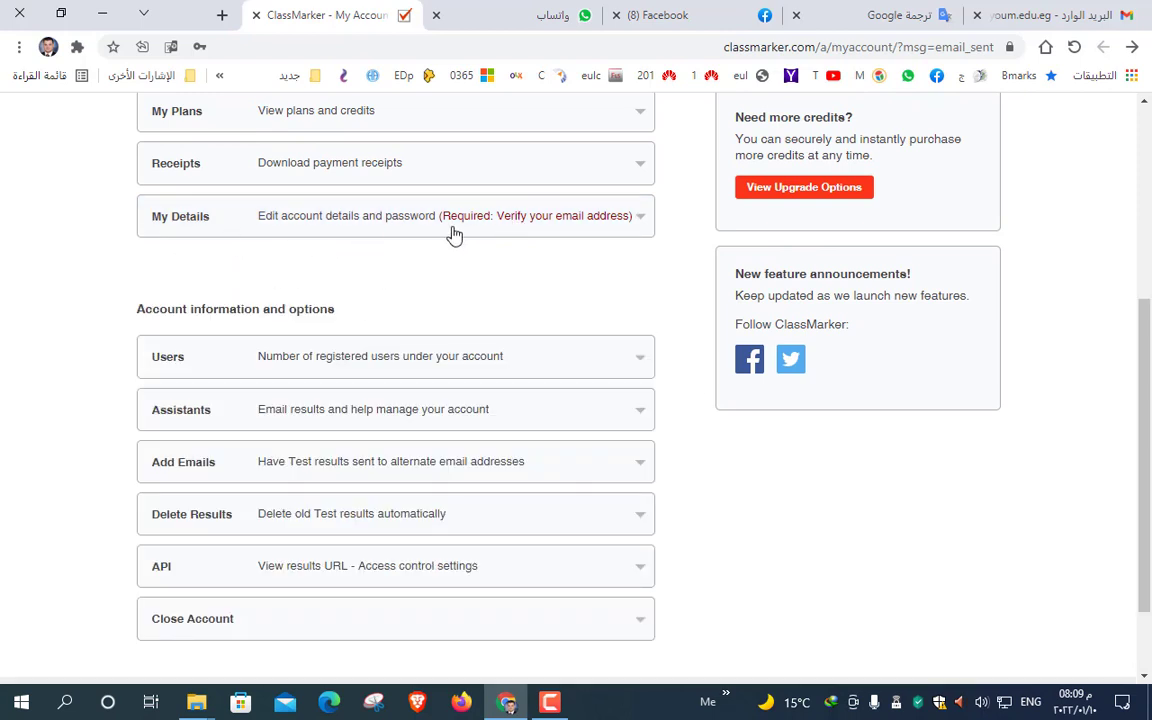
click(483, 226)
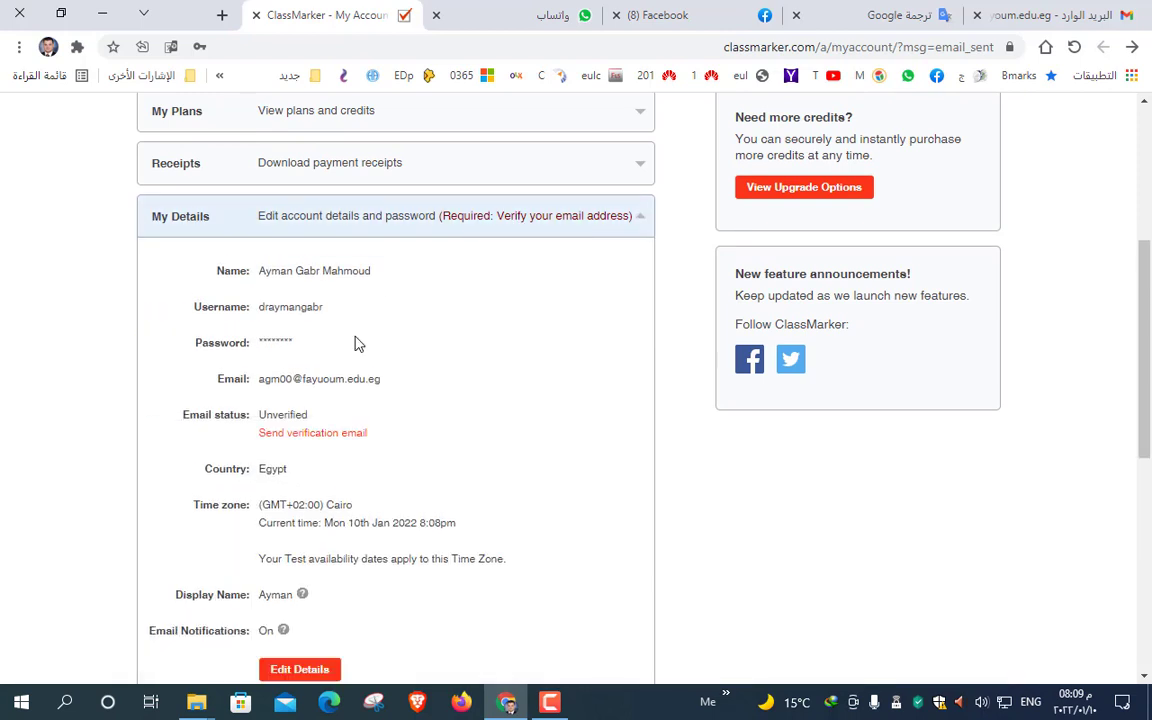
scroll(355, 380, down, 2)
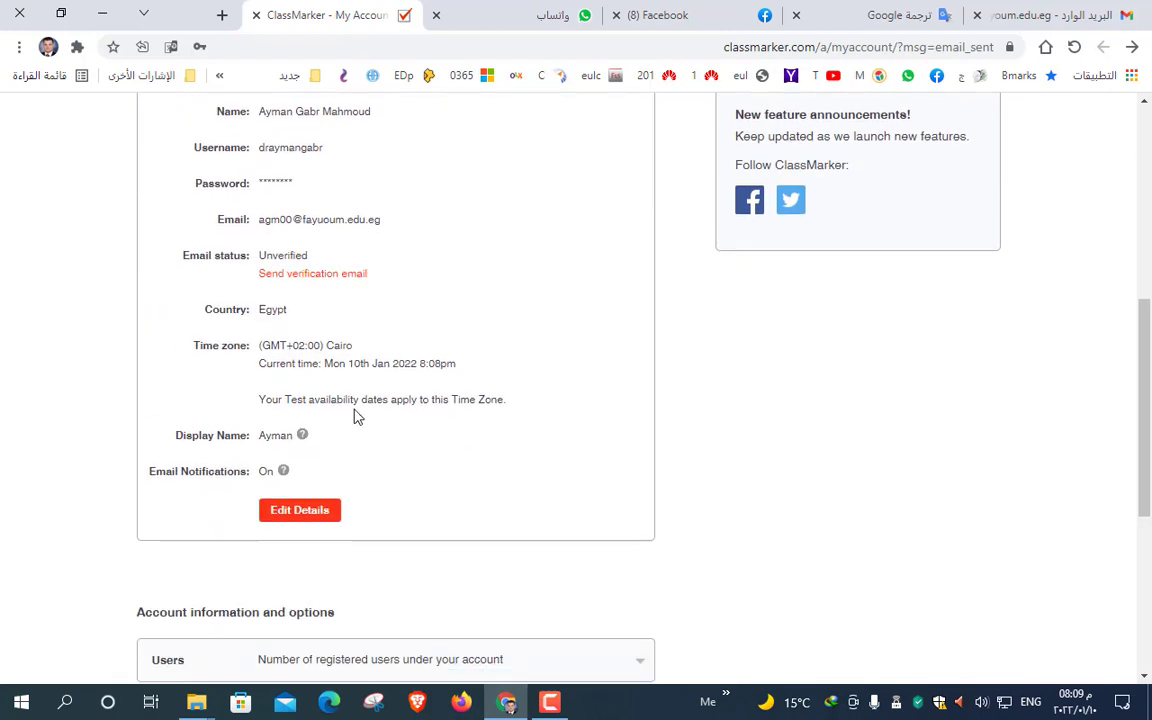
click(303, 502)
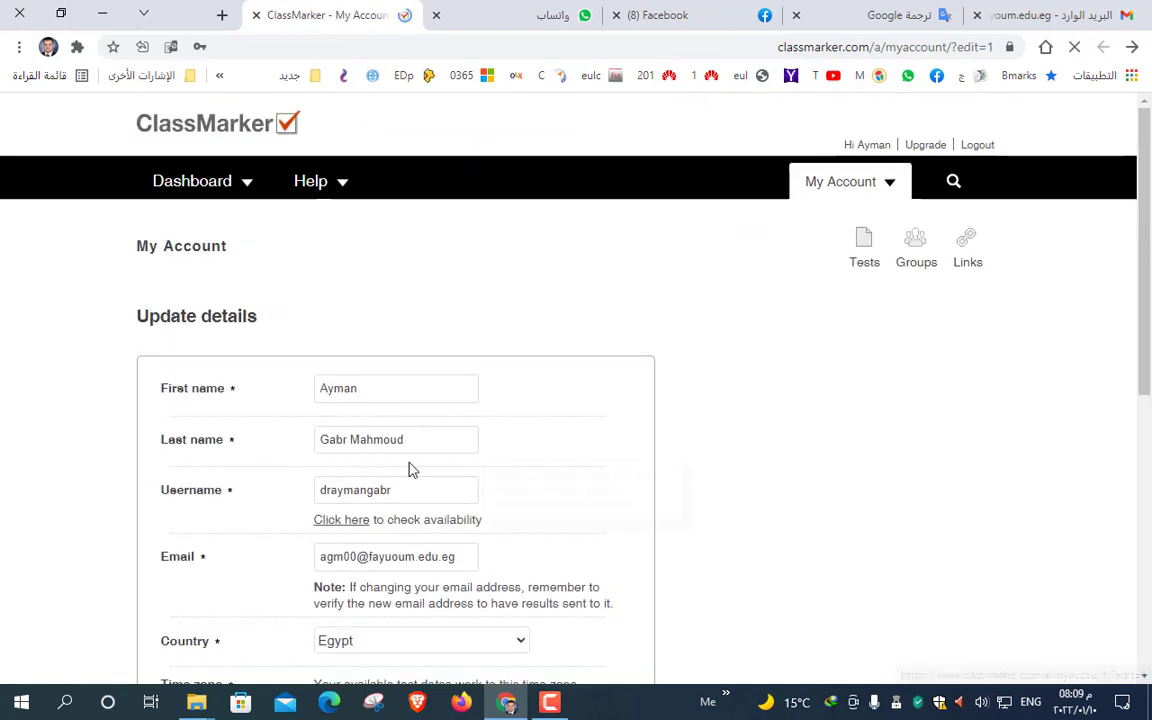
- Review the fields of the account's Update details form and cancel the editing without changing anything
scroll(411, 470, down, 1)
scroll(440, 380, down, 1)
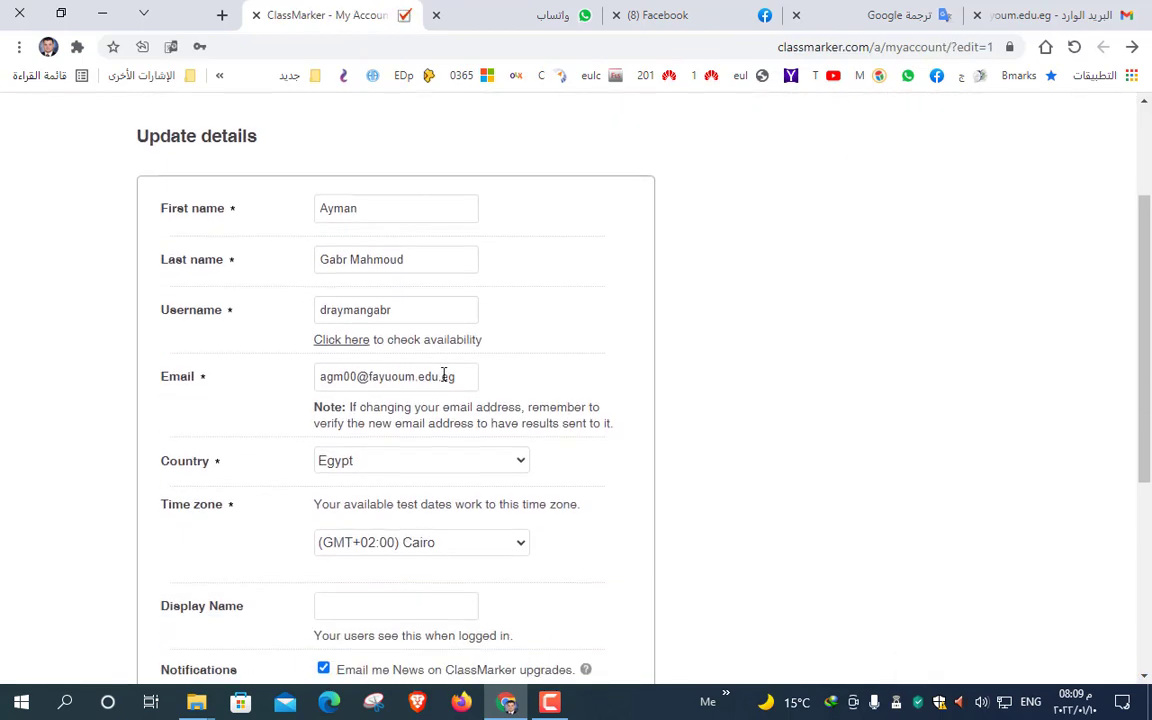
mouse_move(403, 309)
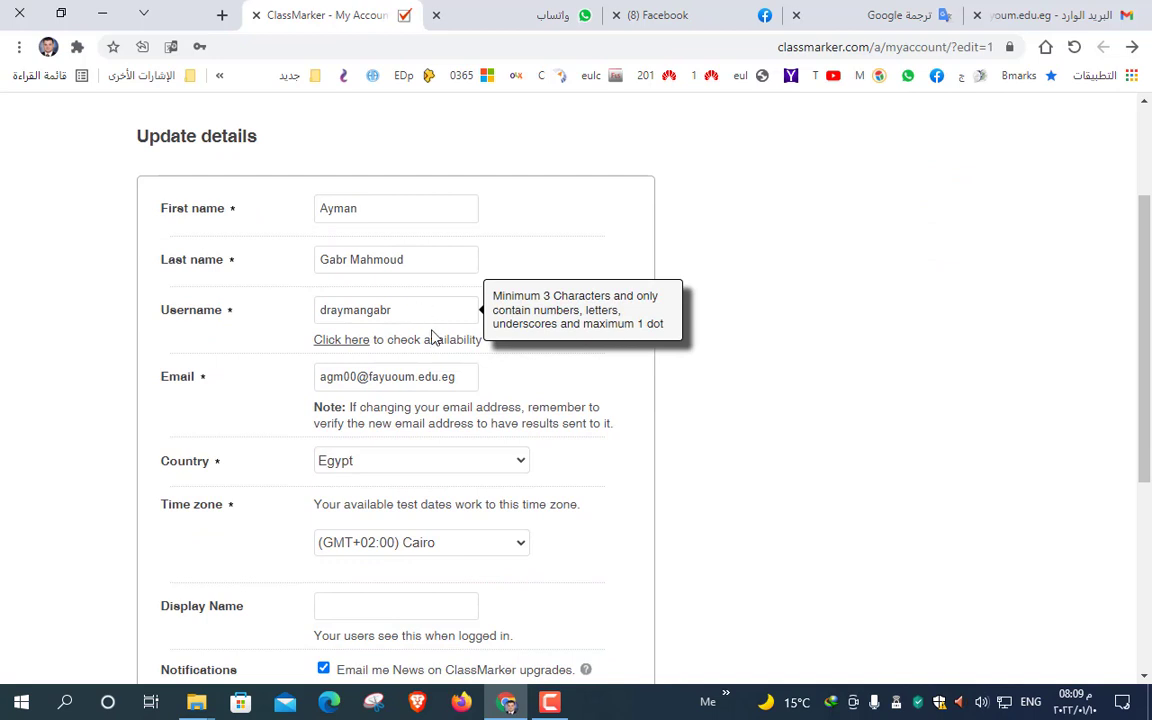
scroll(433, 338, down, 1)
scroll(419, 370, down, 1)
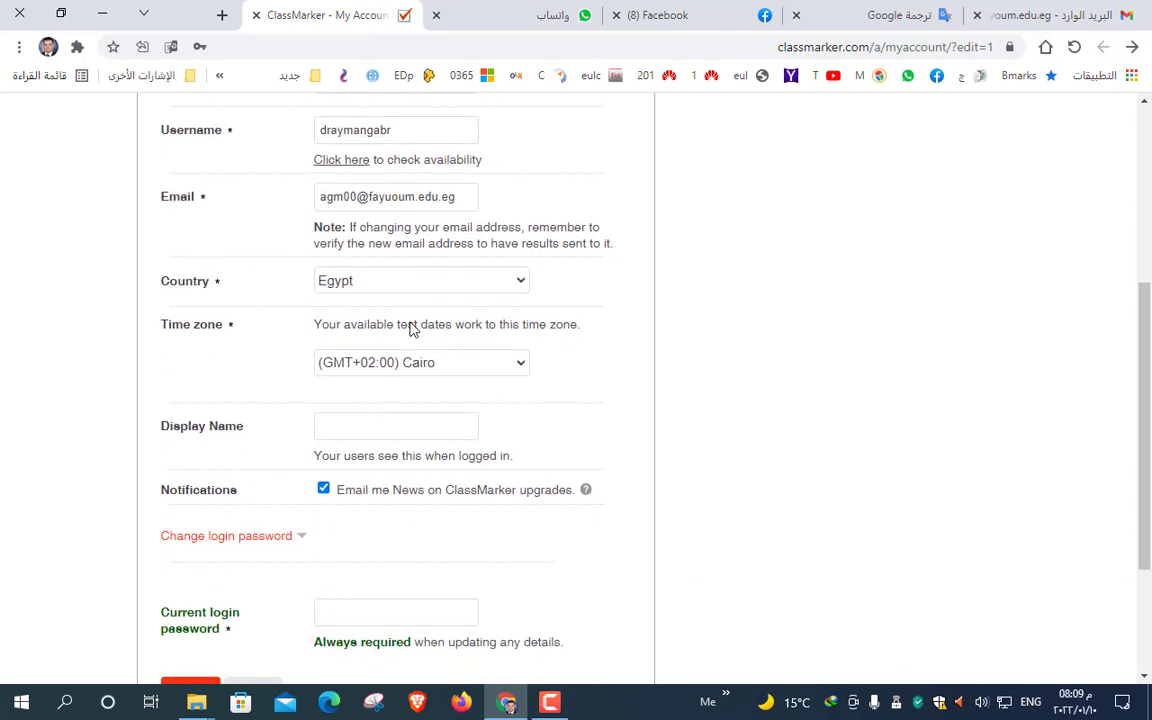
scroll(470, 300, down, 1)
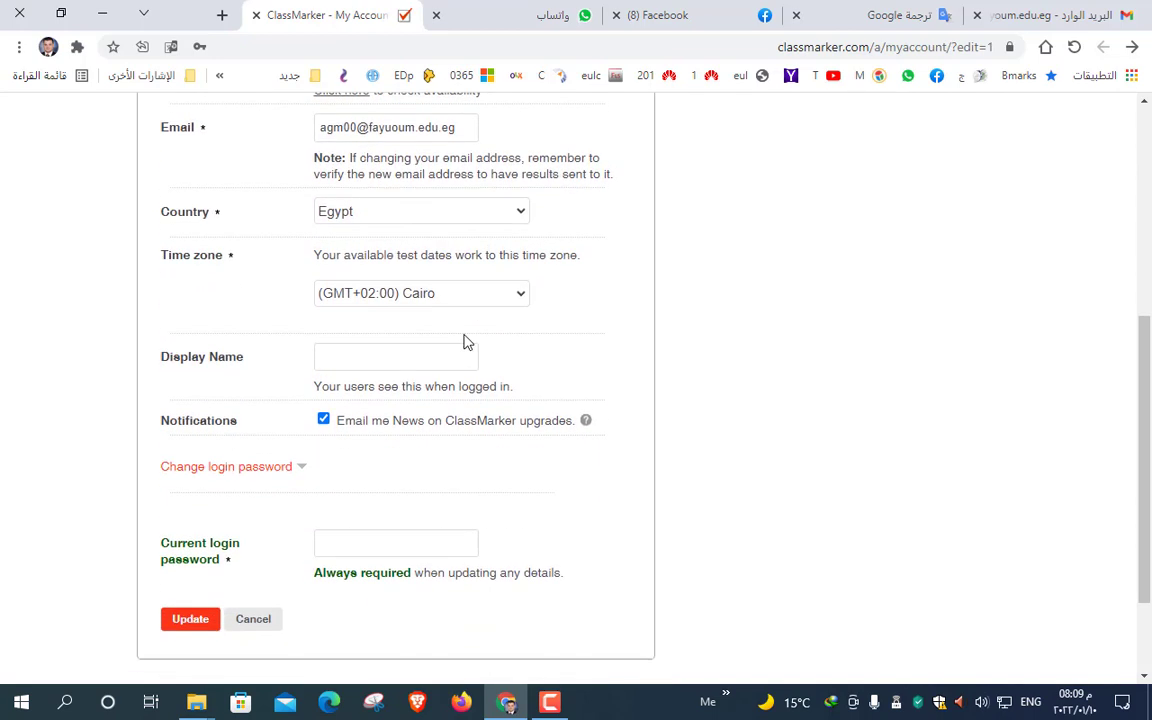
click(355, 520)
click(630, 497)
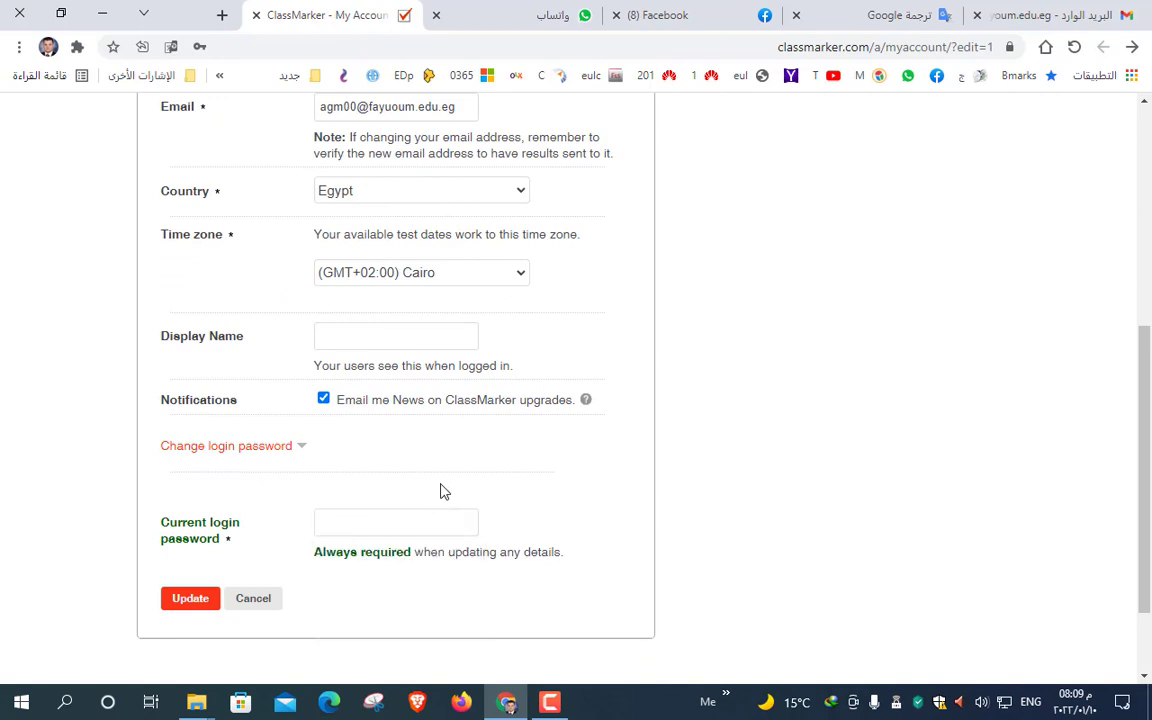
click(256, 600)
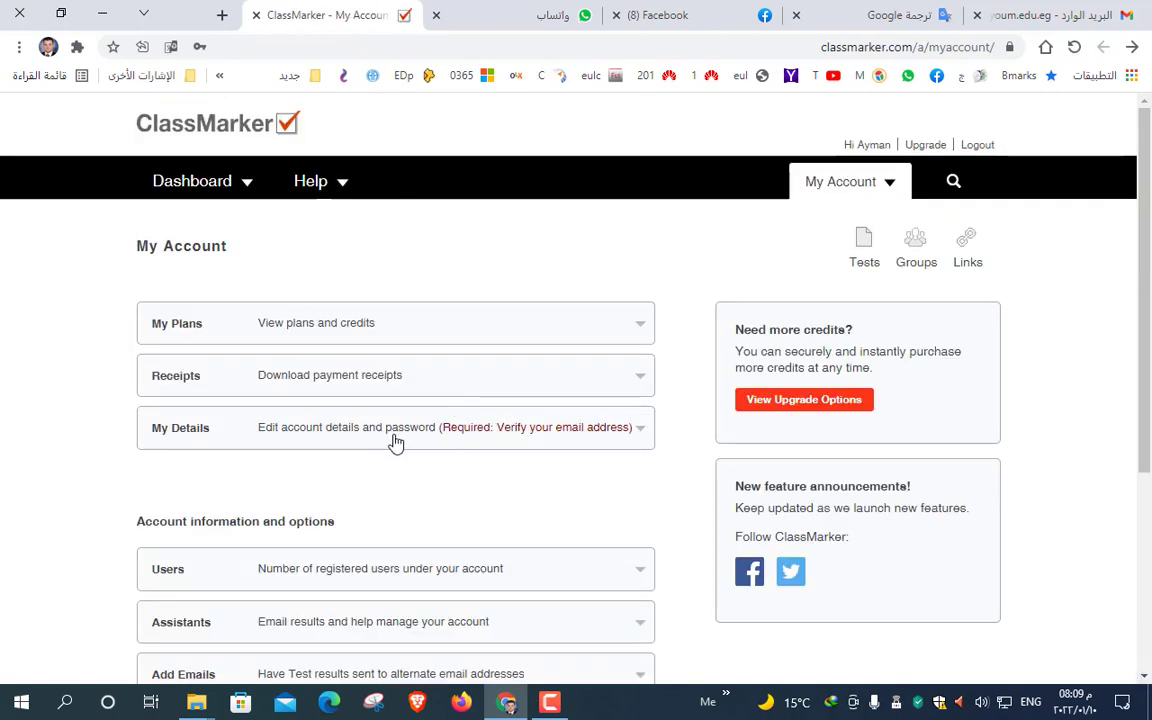
- Expand My Details, try to resend the verification email, and read the notice about checking the spam folders
click(393, 440)
scroll(406, 452, down, 2)
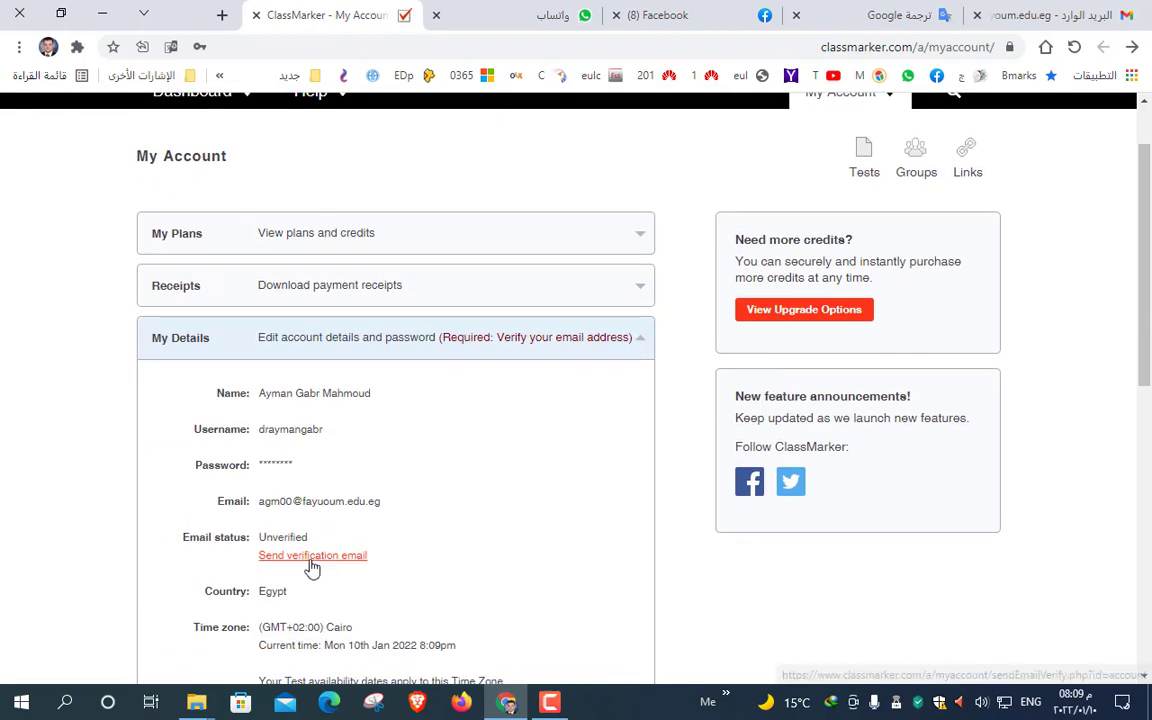
click(312, 556)
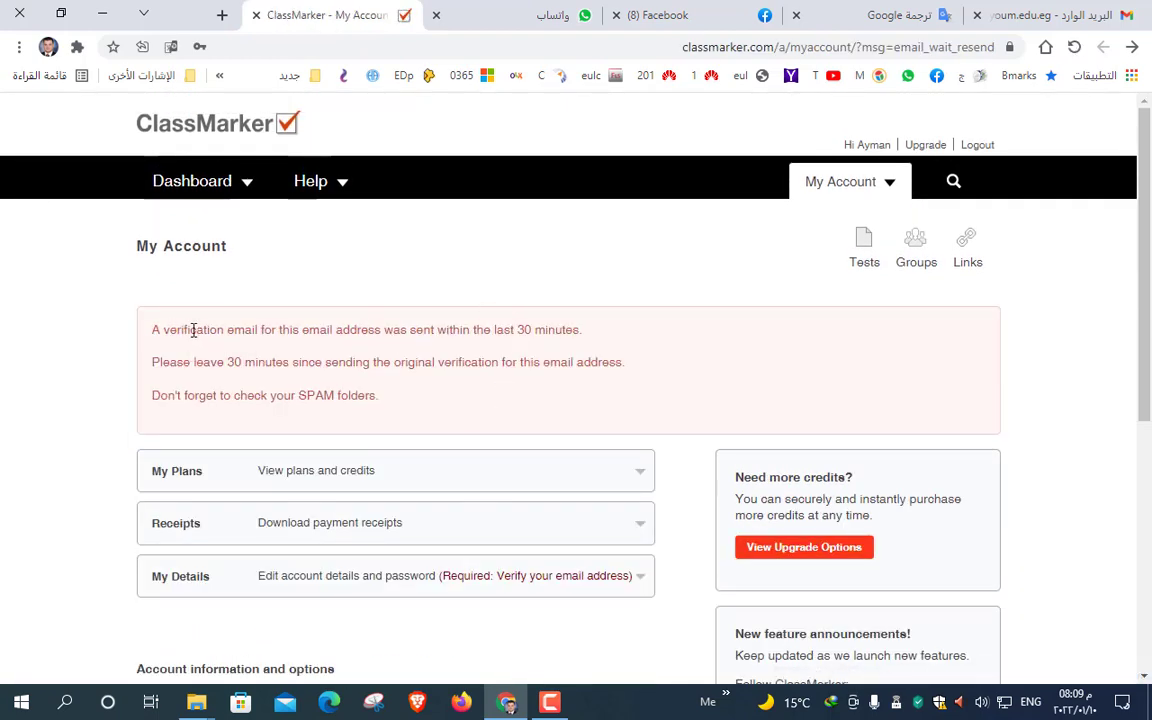
drag(166, 331, 612, 362)
click(450, 333)
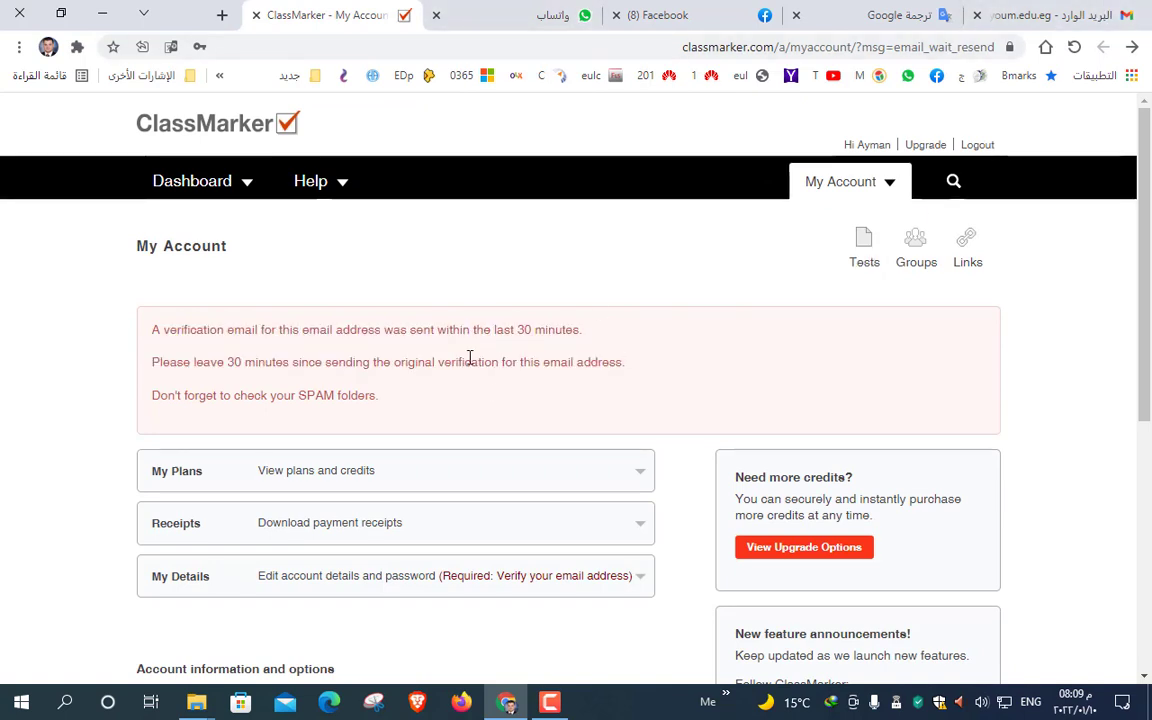
double_click(312, 395)
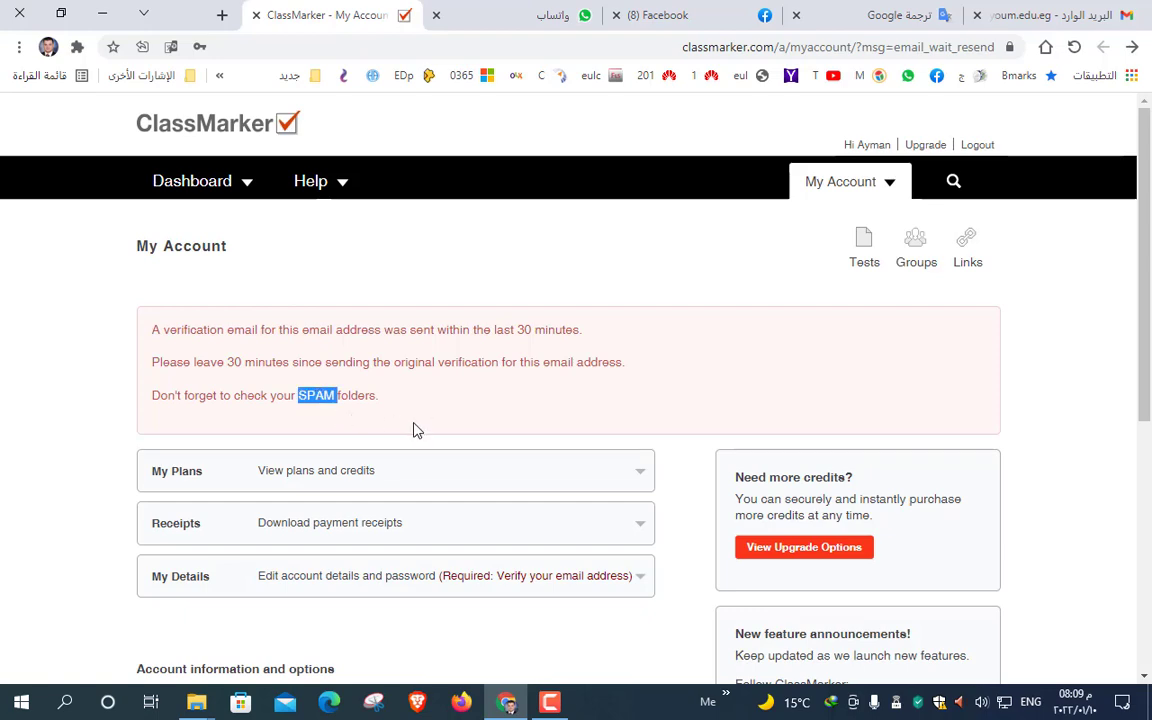
- Look over the options on the My Account page, open the Assistants page and view its content
scroll(414, 427, down, 3)
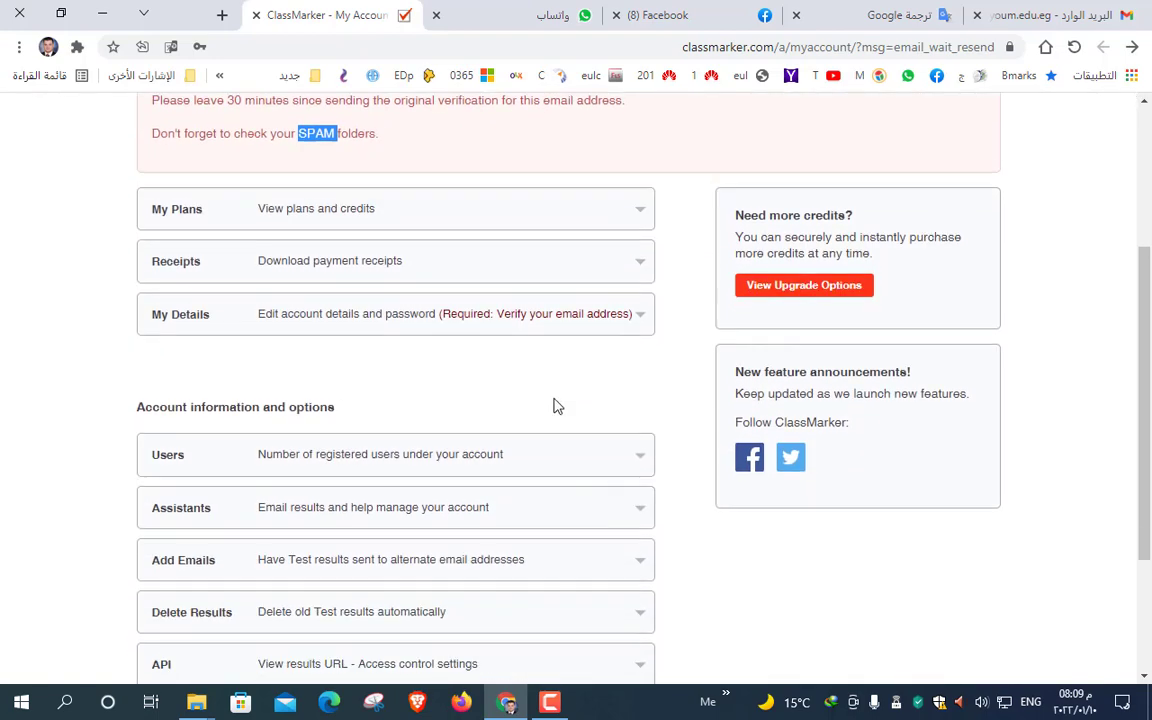
scroll(622, 329, up, 3)
mouse_move(870, 190)
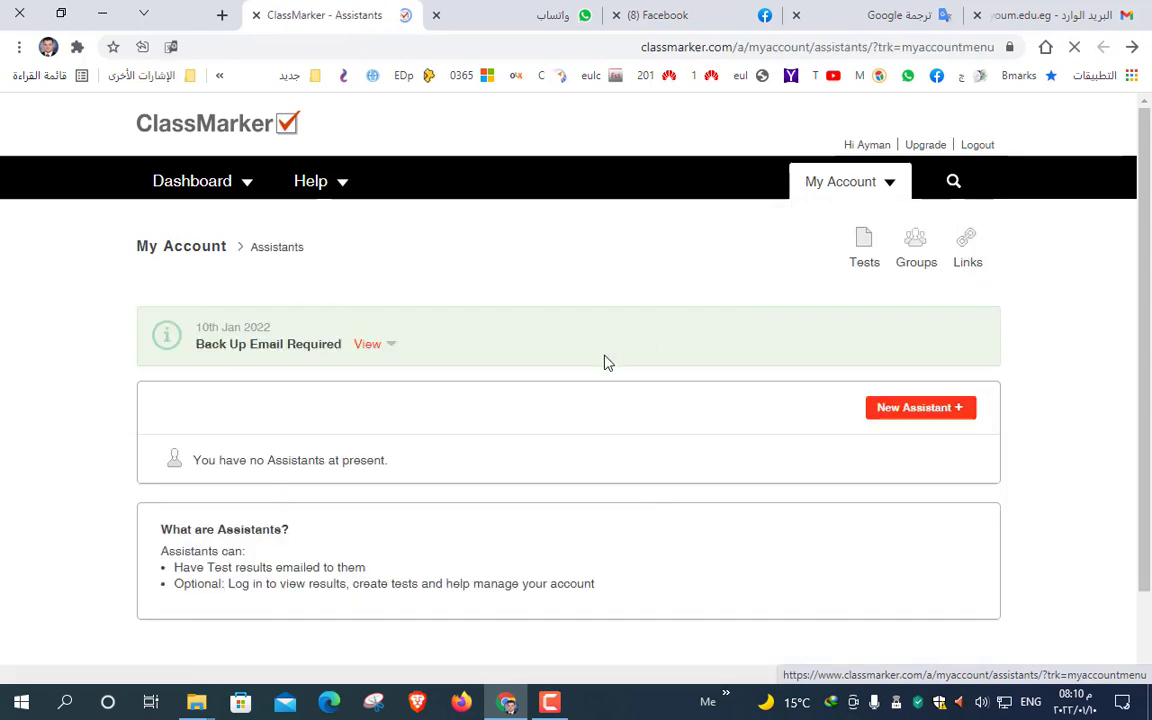
scroll(540, 385, down, 2)
scroll(528, 402, up, 2)
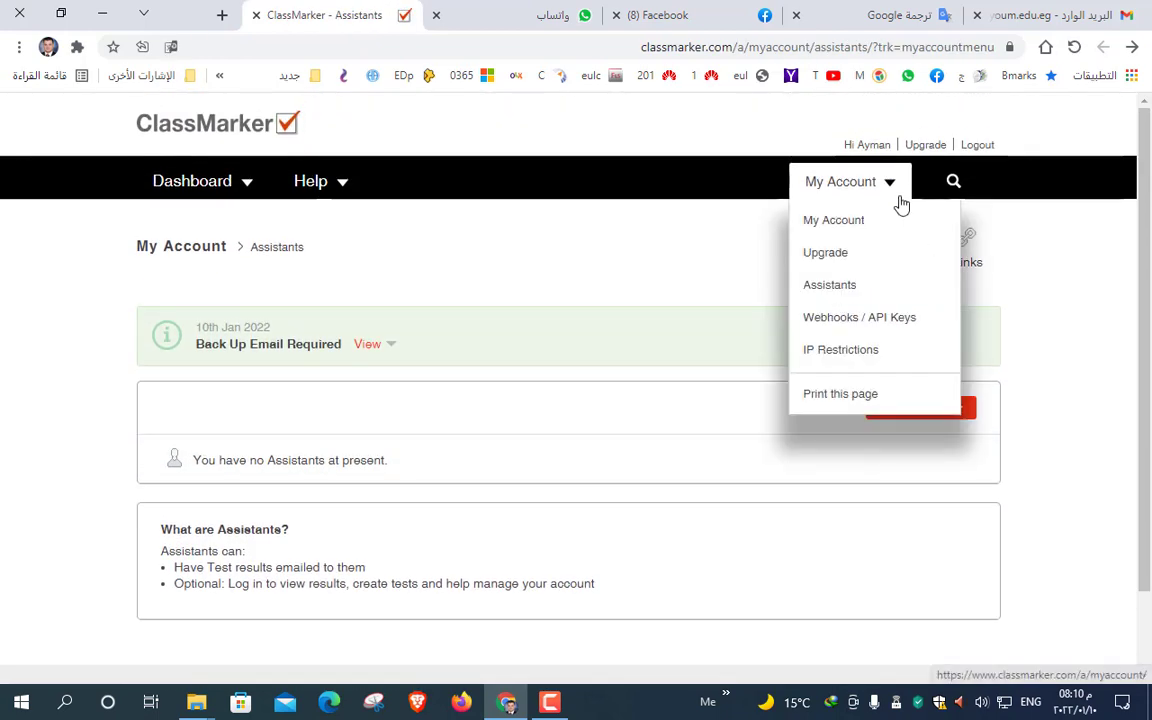
- Return to the My Account page and look over the sections under Account information and options
click(841, 225)
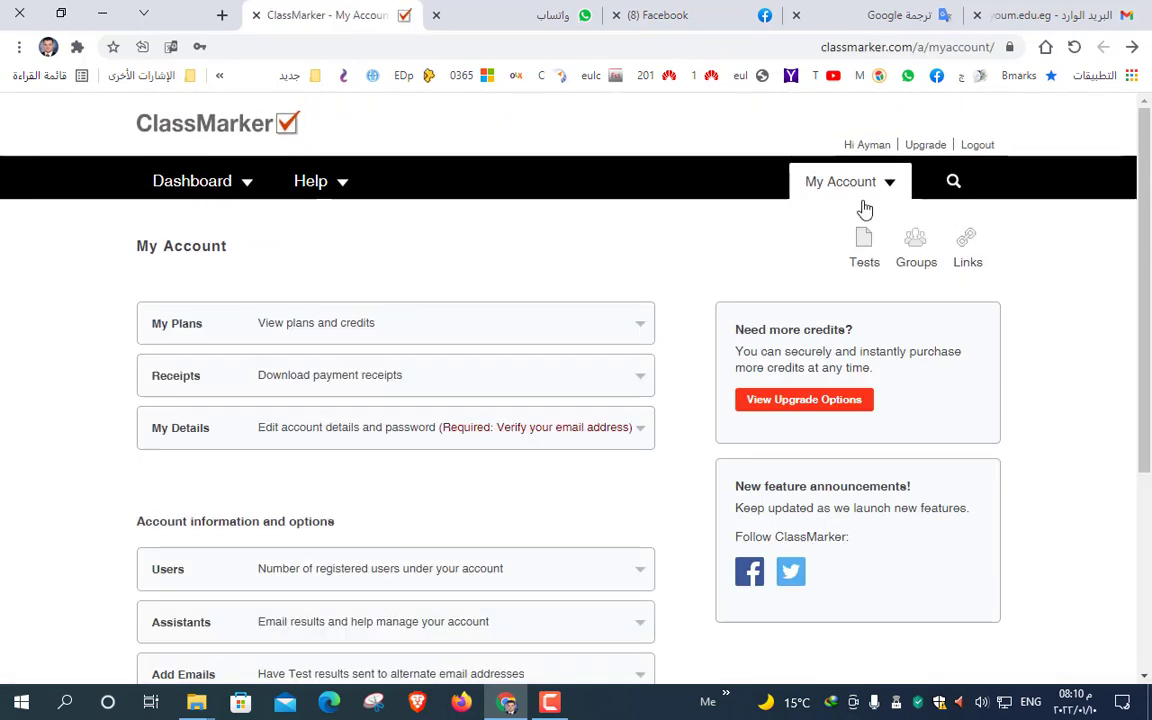
scroll(320, 473, down, 2)
scroll(240, 420, down, 1)
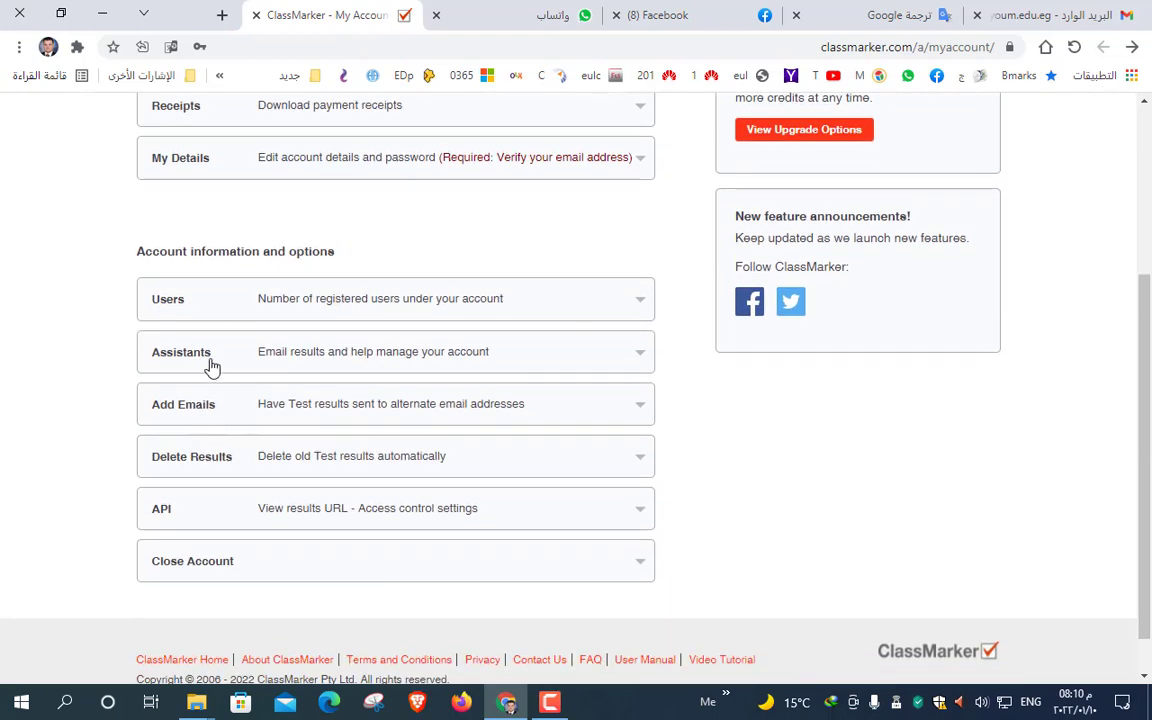
scroll(704, 373, up, 3)
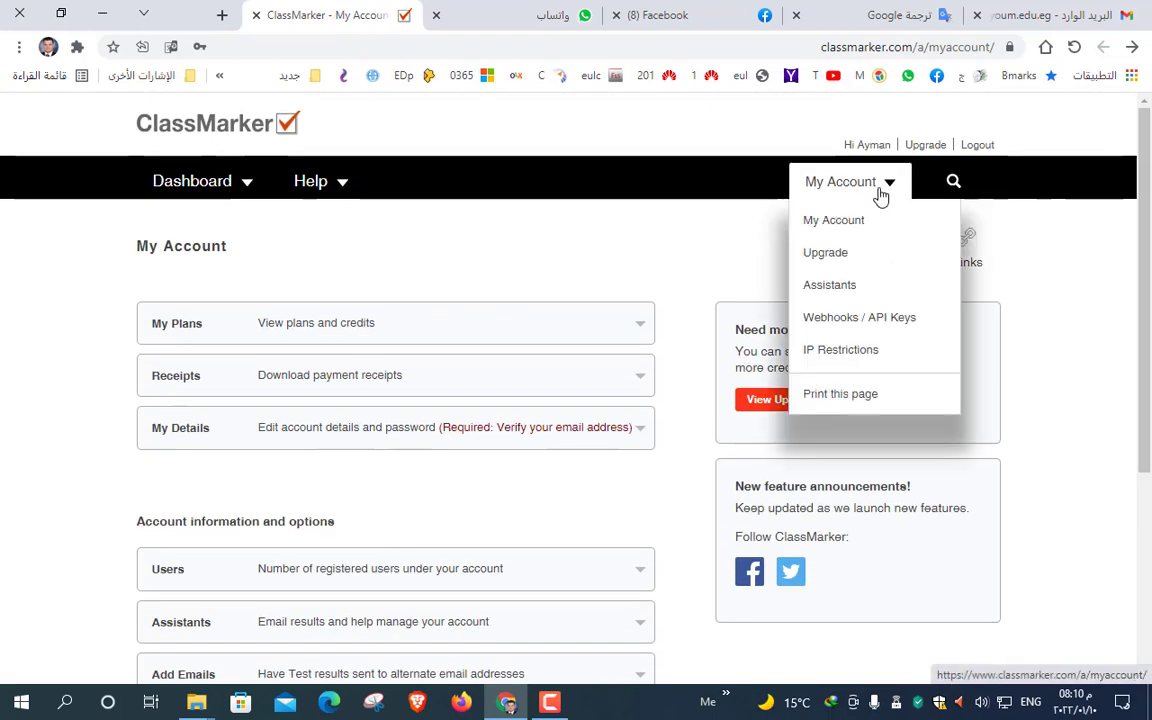
- Visit the Assistants page again and go back to the My Account page
click(859, 285)
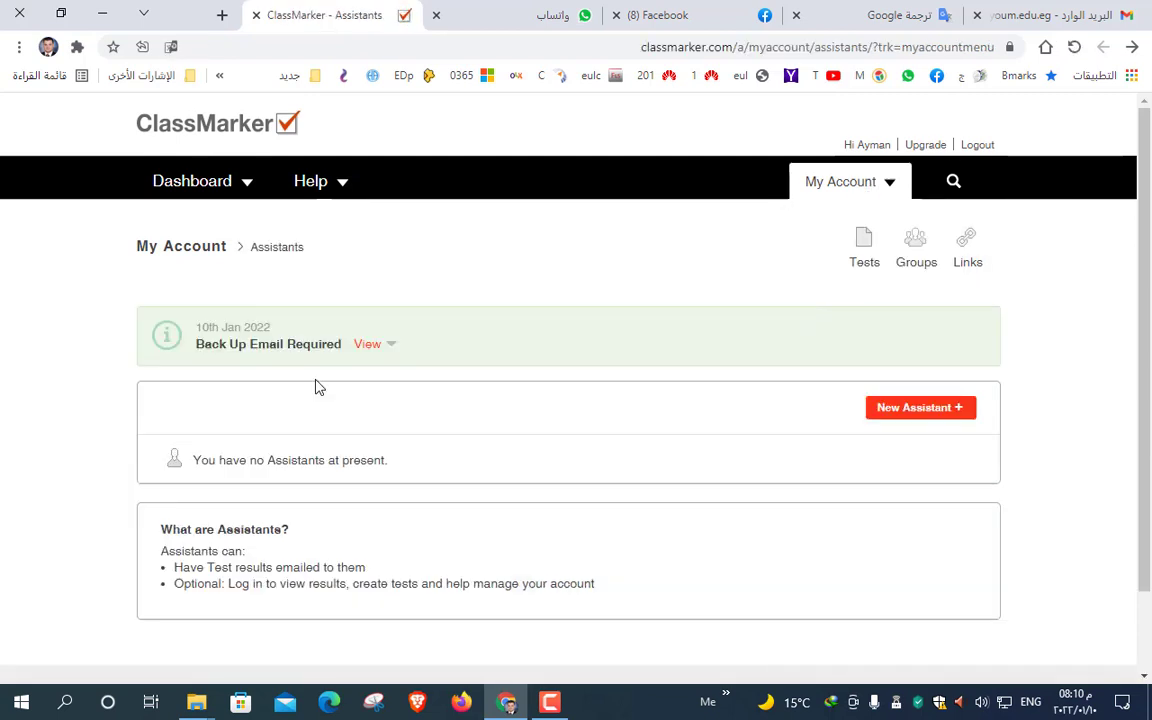
mouse_move(866, 188)
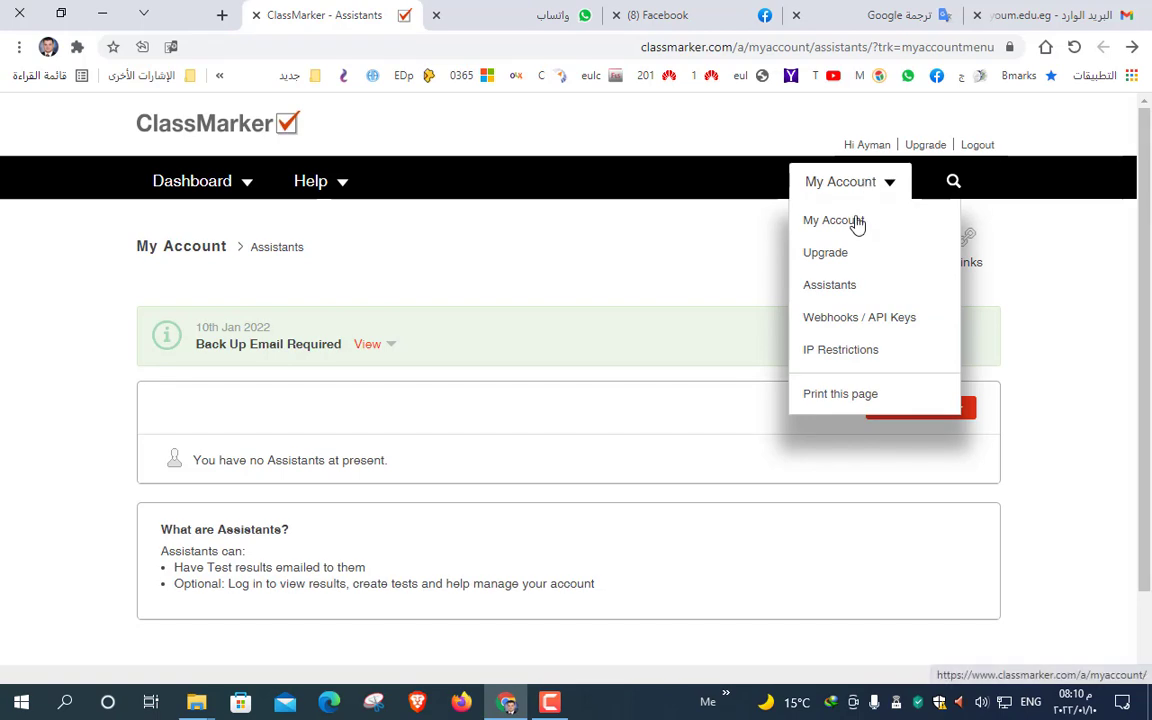
click(856, 222)
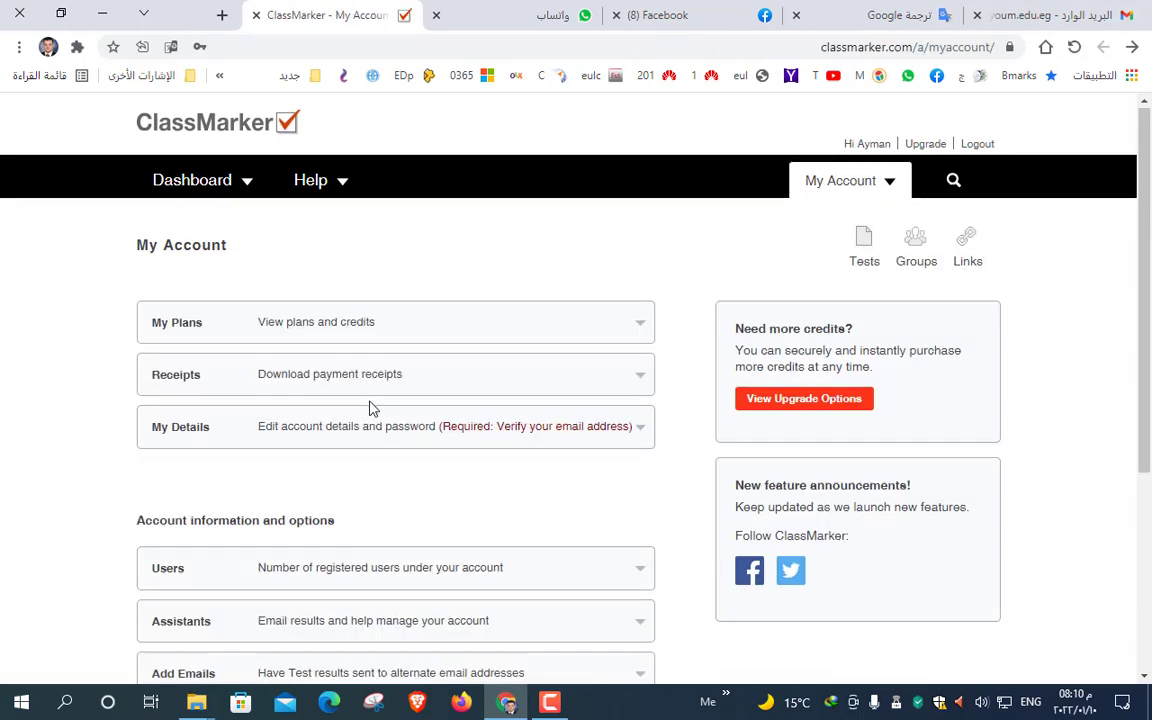
- Expand Assistants under Account information and options, read its description, and follow its link to the Assistants section
scroll(277, 517, down, 2)
click(292, 537)
scroll(300, 530, down, 2)
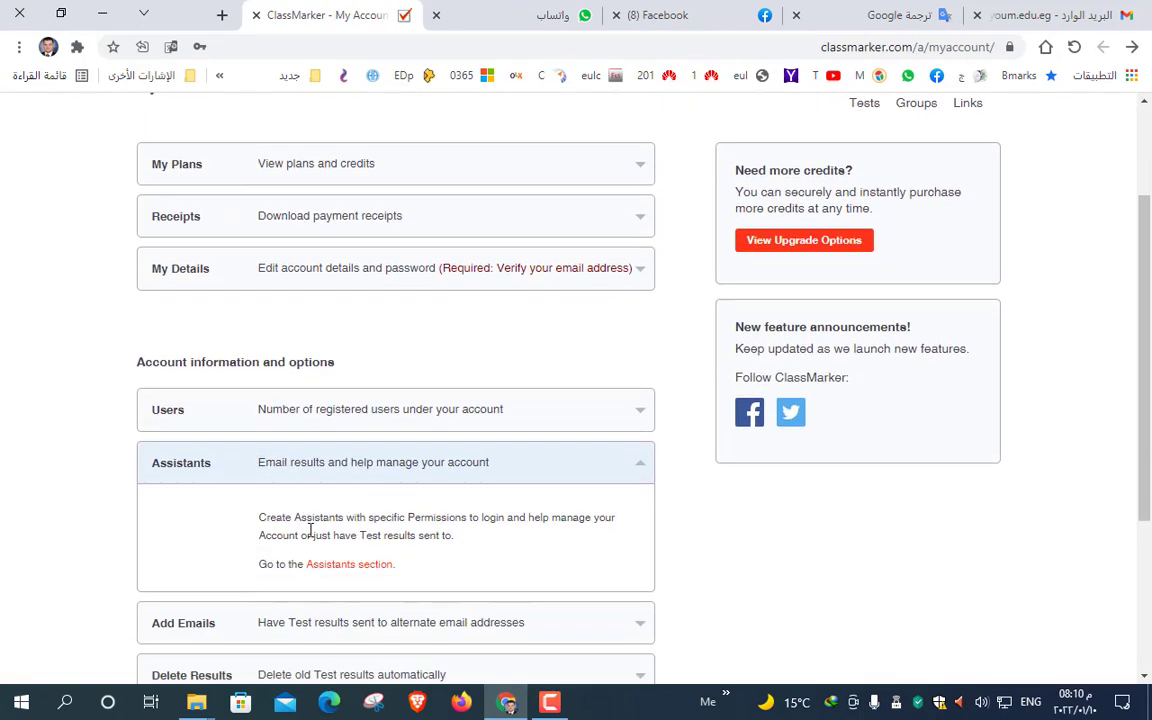
scroll(393, 514, up, 4)
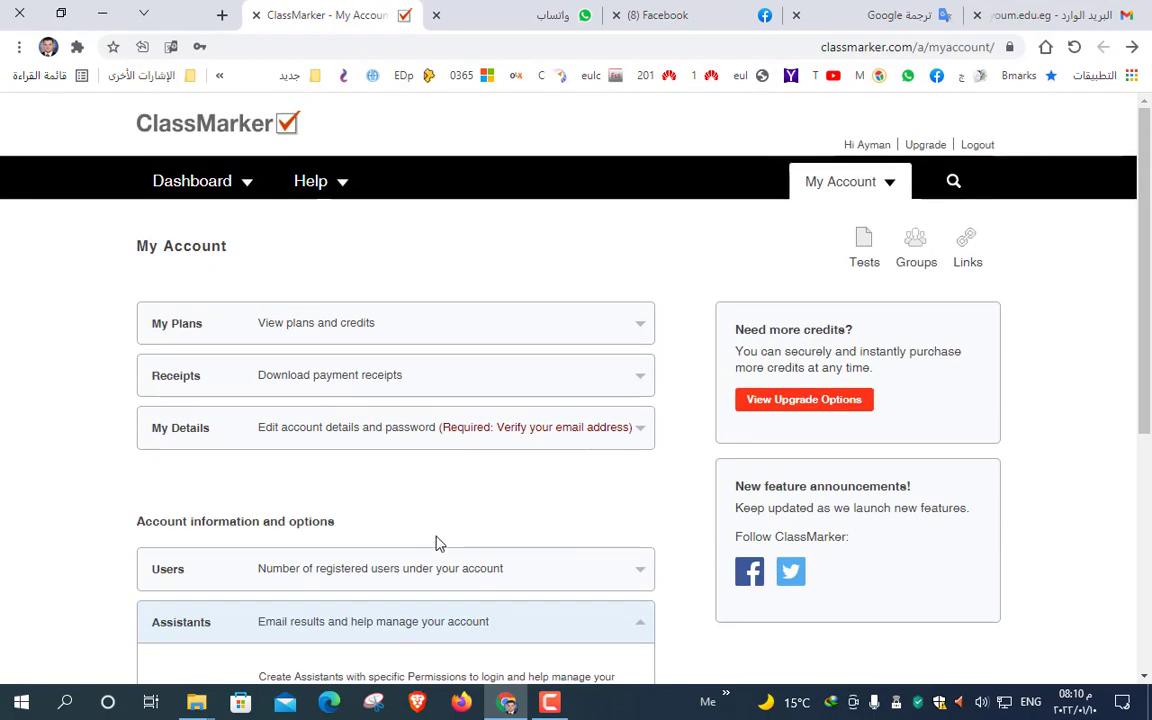
scroll(435, 540, down, 5)
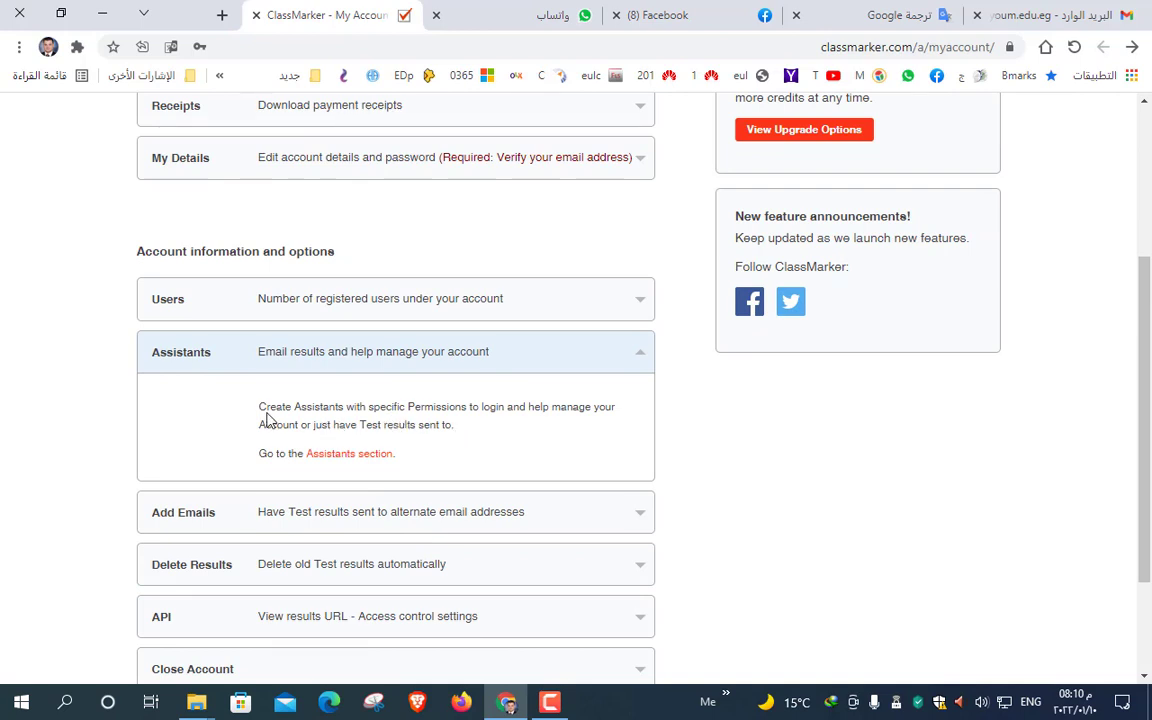
drag(271, 409, 501, 431)
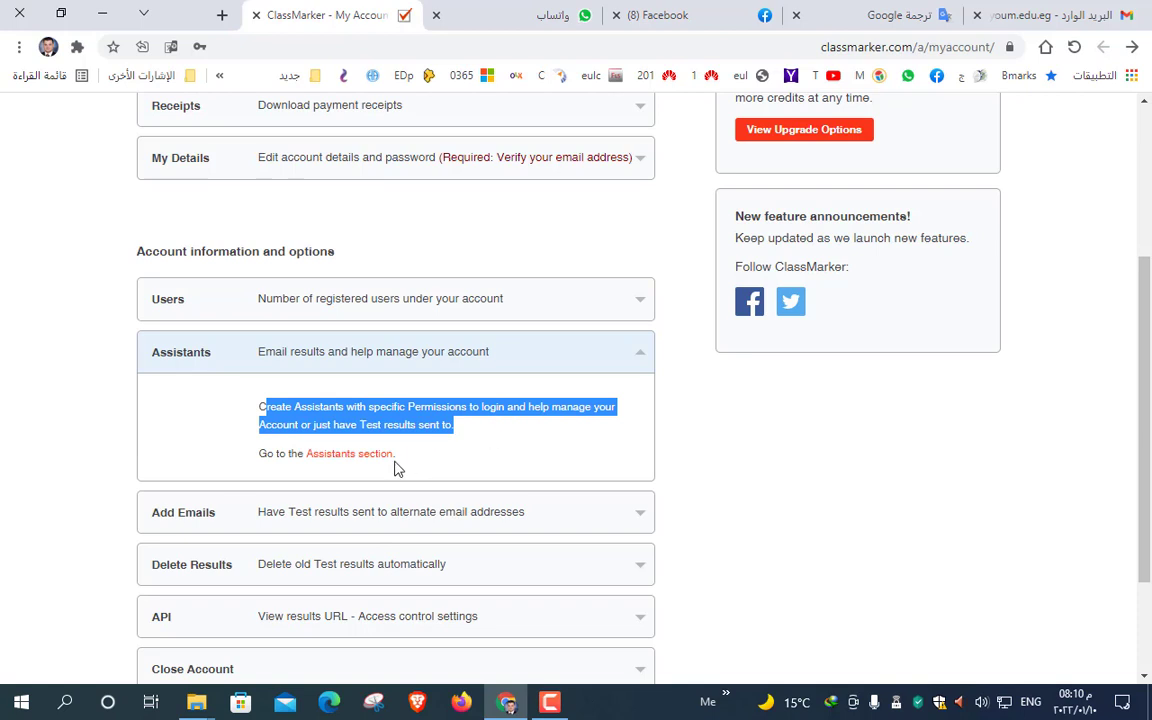
click(357, 465)
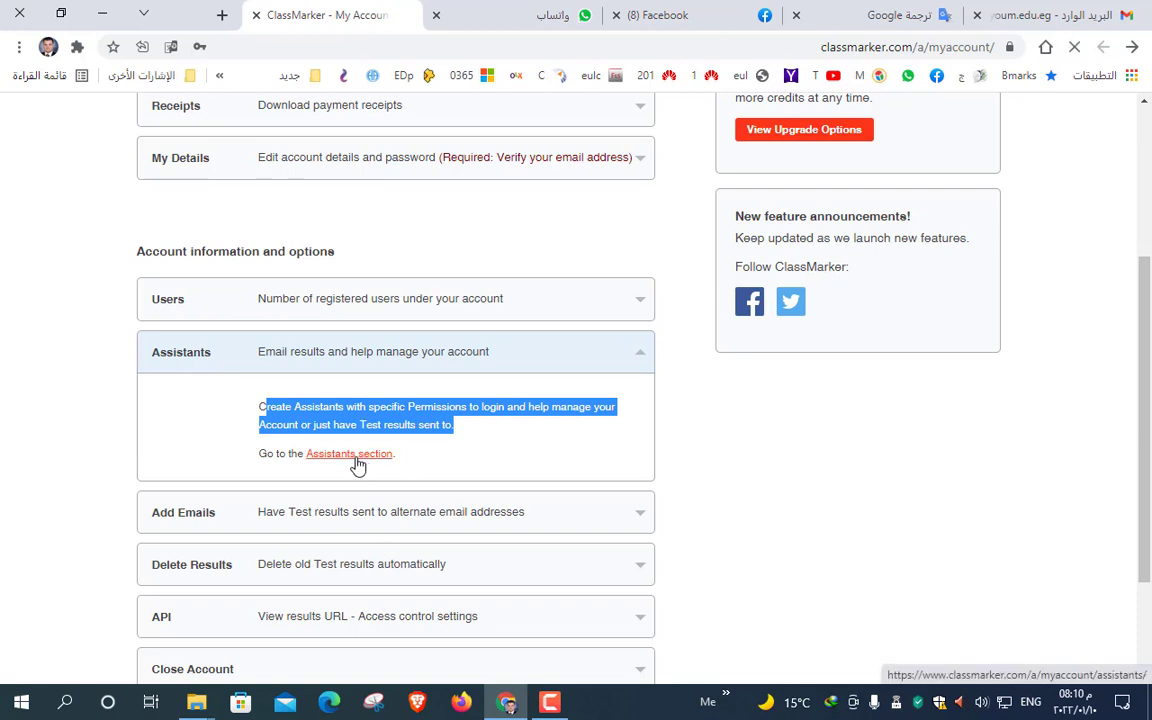
- Go back to My Account, reopen the Assistants page and start adding a new assistant
click(884, 183)
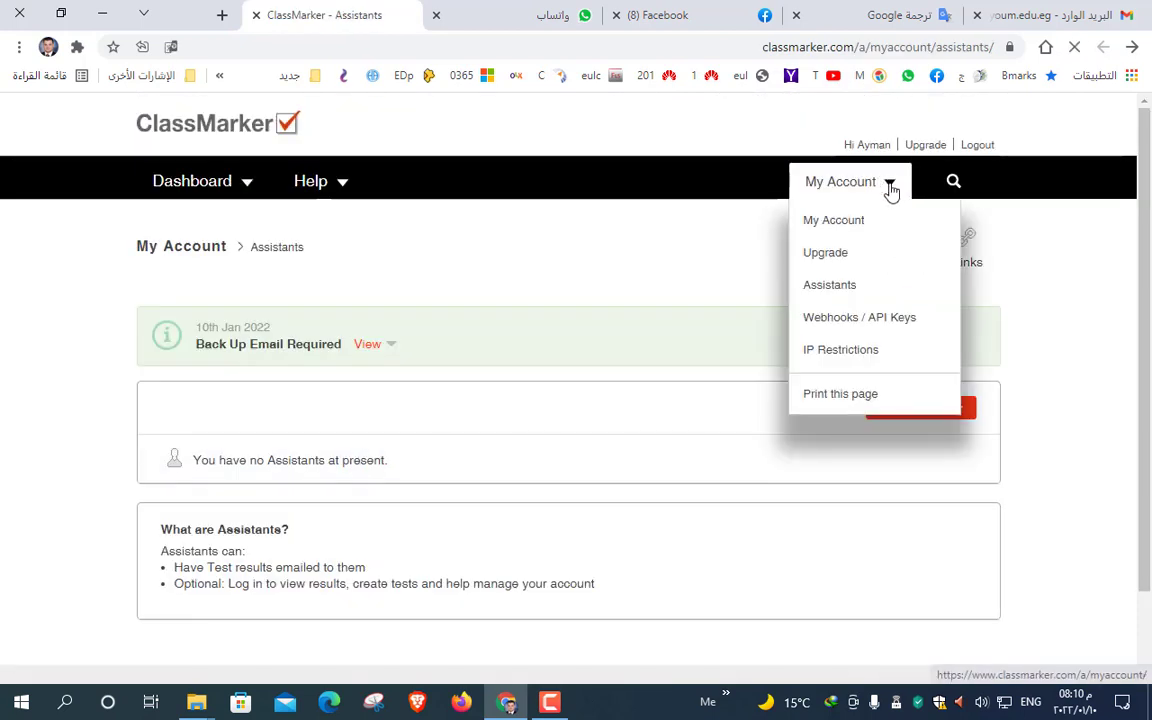
click(889, 188)
mouse_move(889, 190)
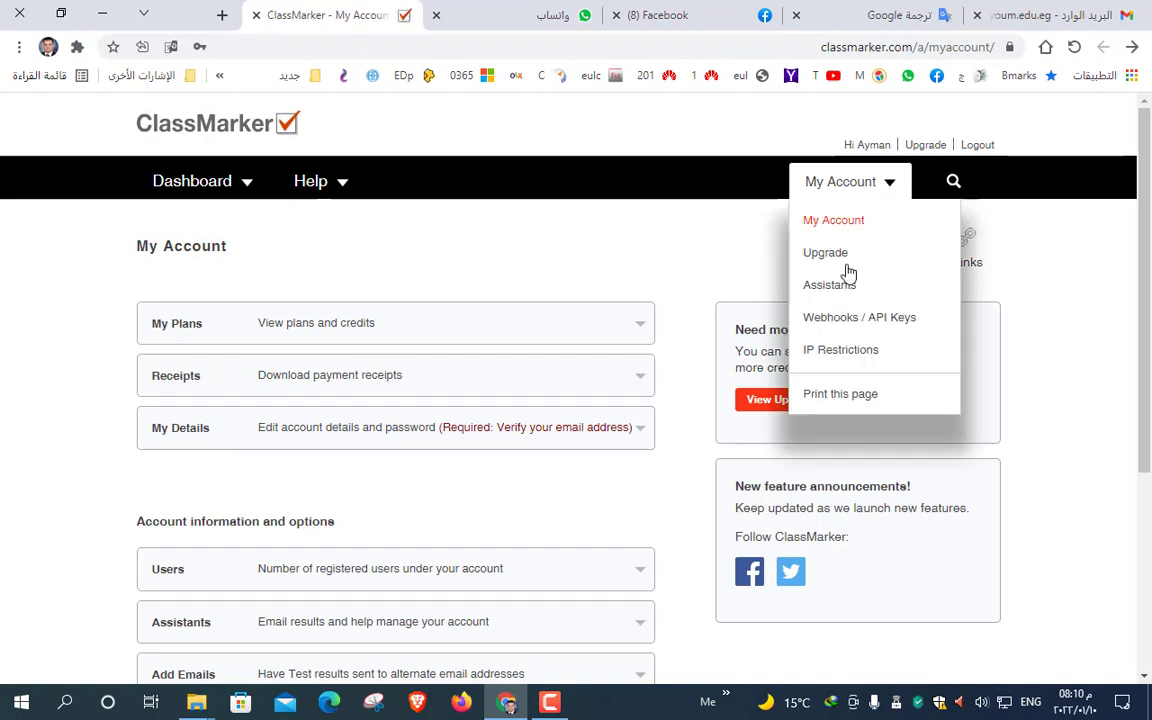
scroll(532, 430, down, 2)
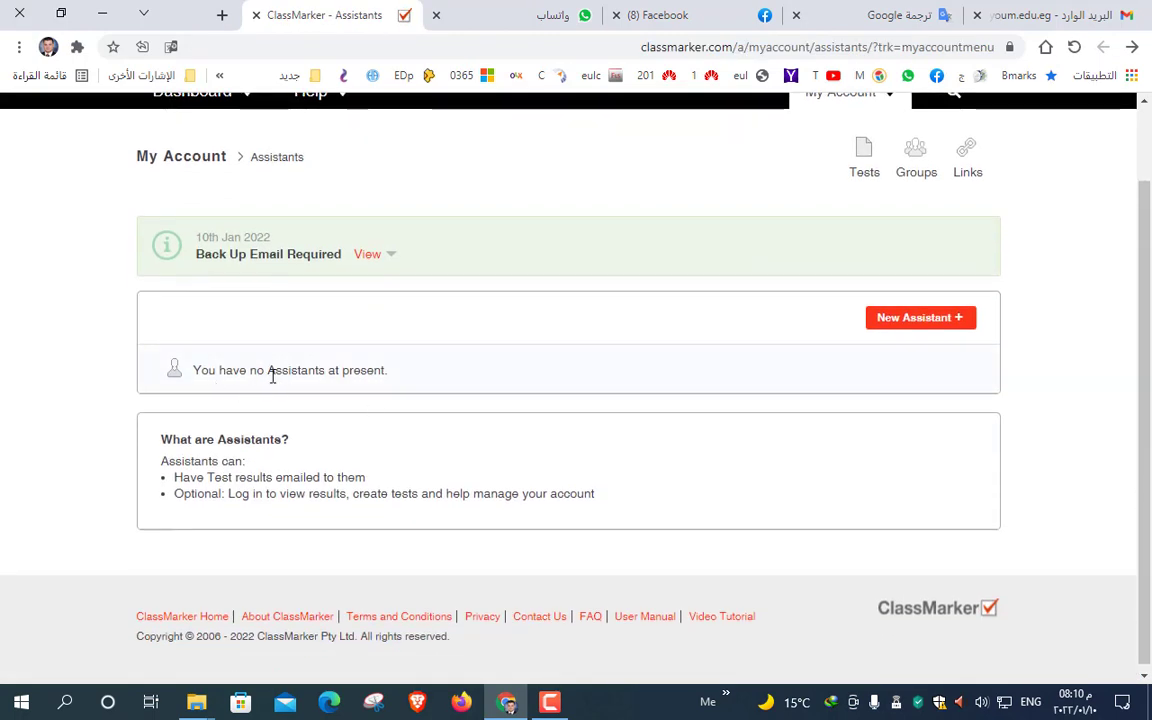
click(934, 327)
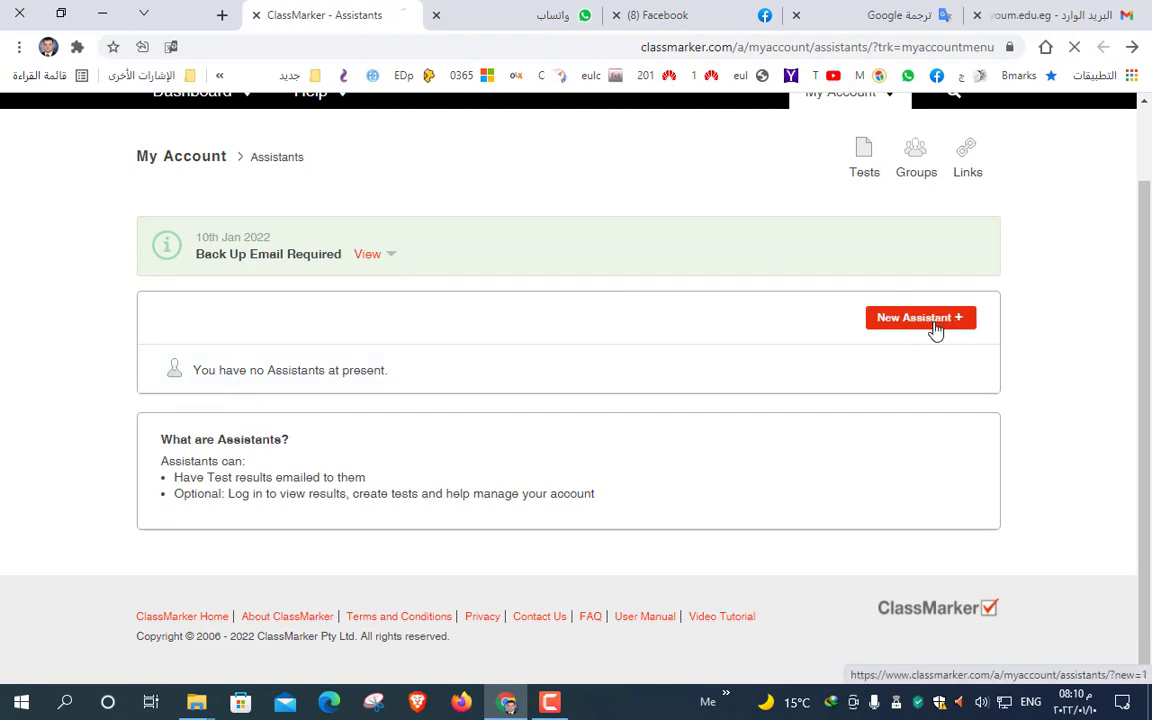
- Examine the new assistant form's name, email and backup email fields and the note about verifying the email address
scroll(746, 361, down, 1)
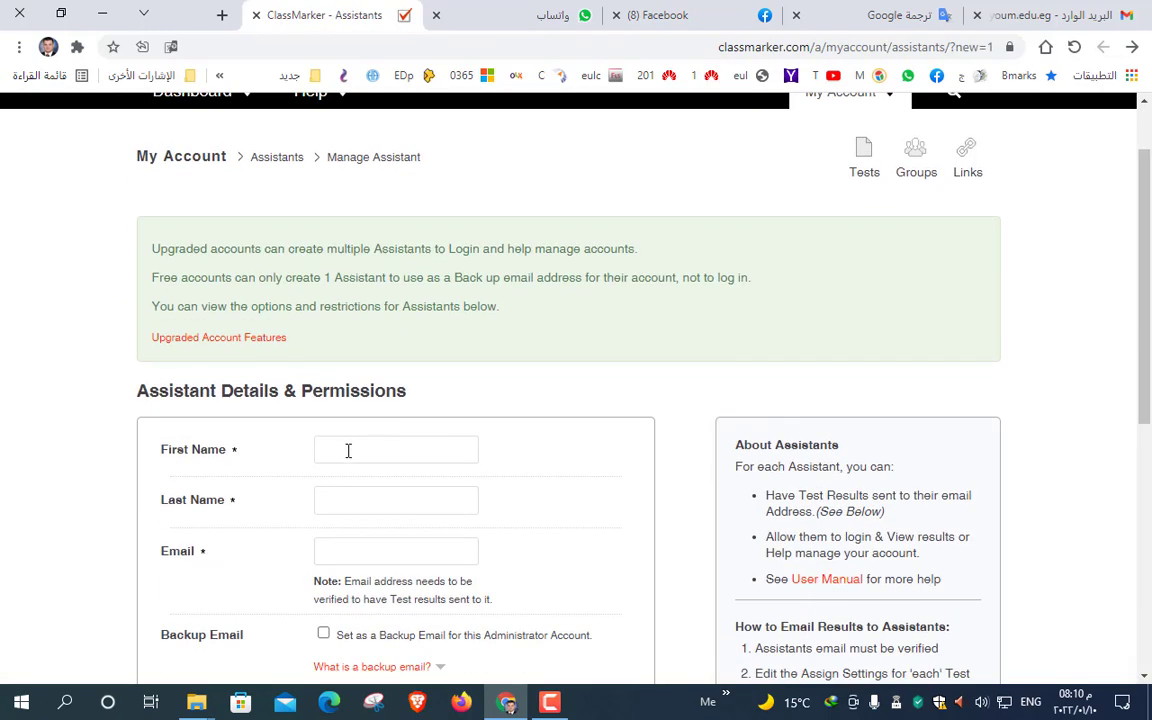
click(347, 450)
scroll(350, 452, down, 2)
click(347, 319)
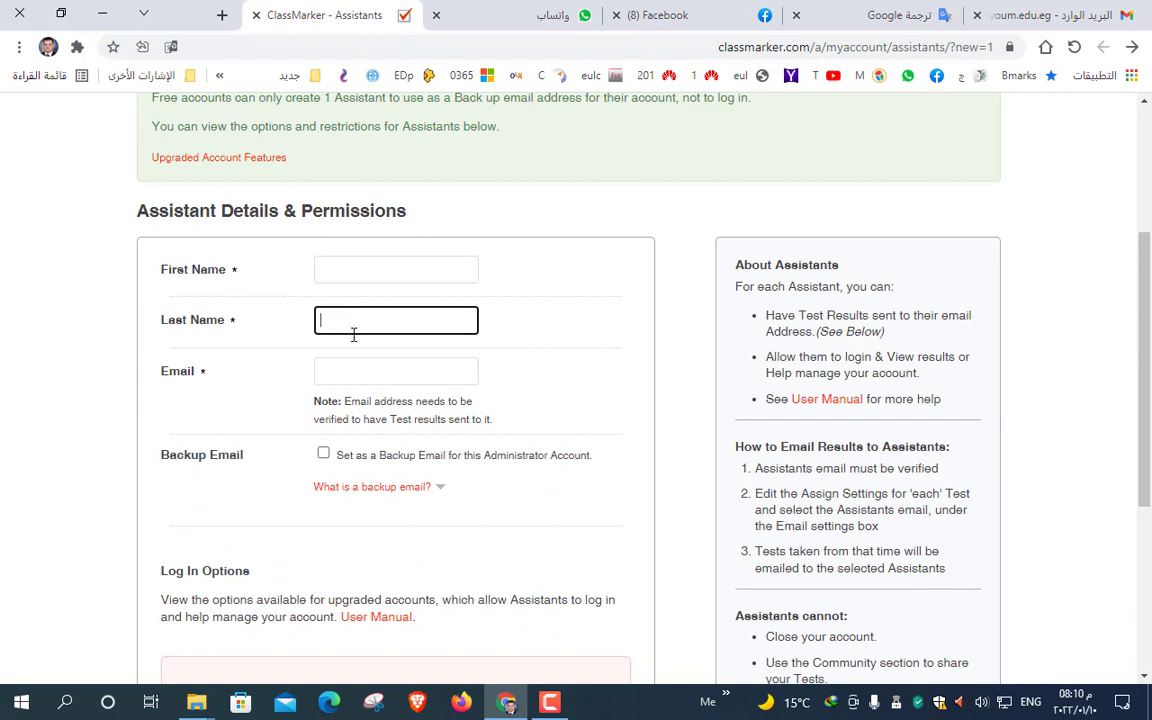
click(359, 372)
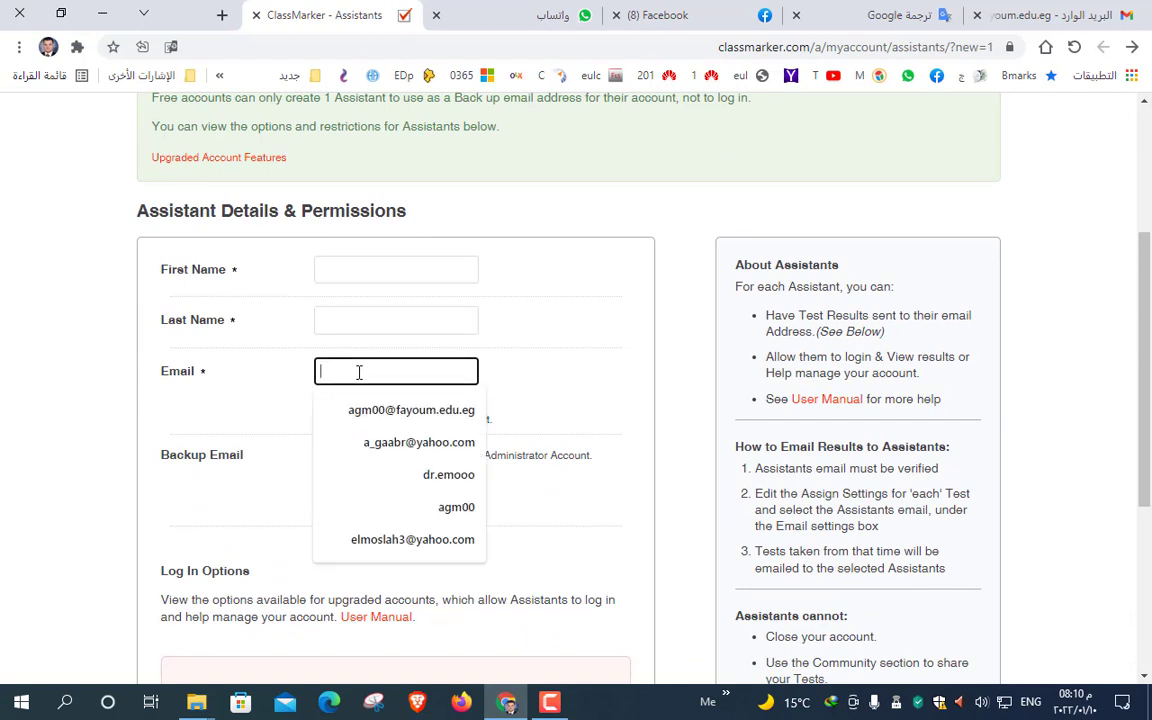
click(435, 372)
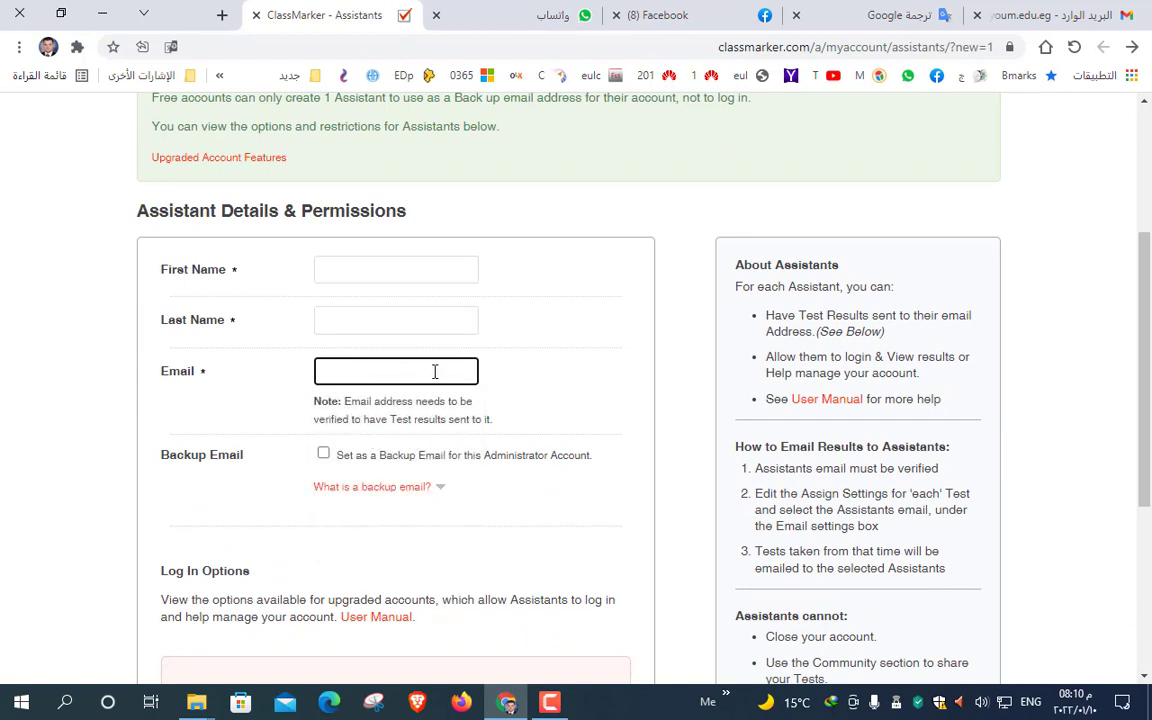
scroll(380, 396, down, 1)
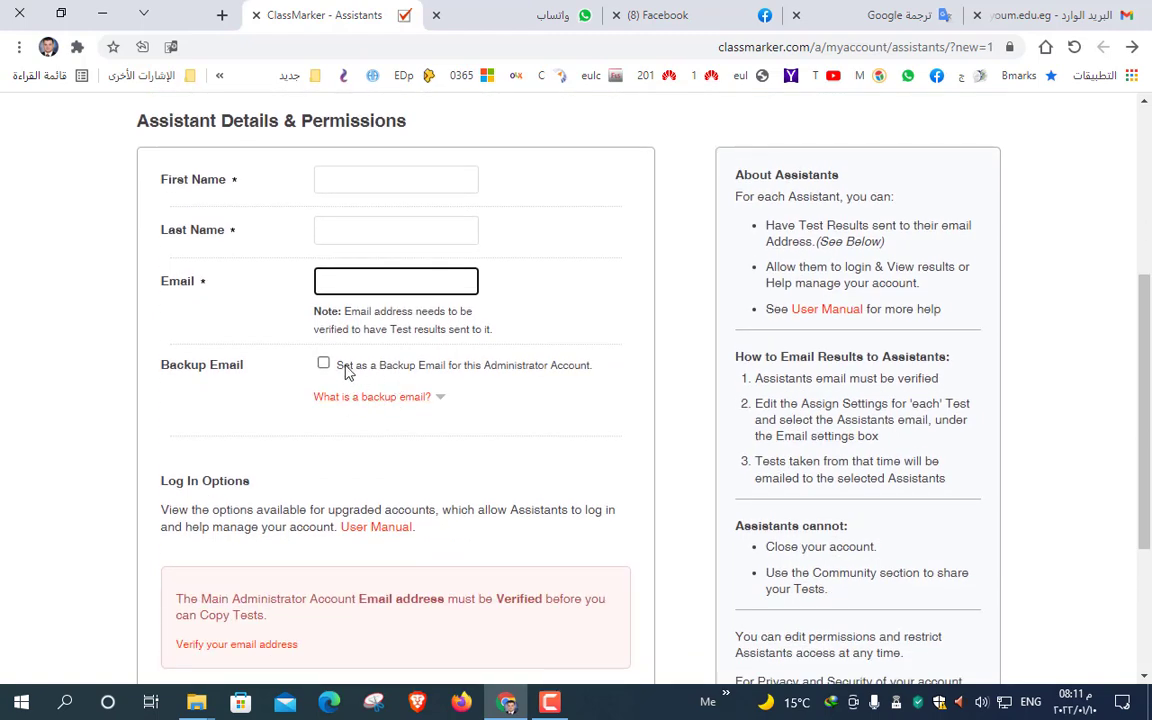
click(316, 313)
drag(316, 313, 452, 329)
scroll(445, 343, up, 1)
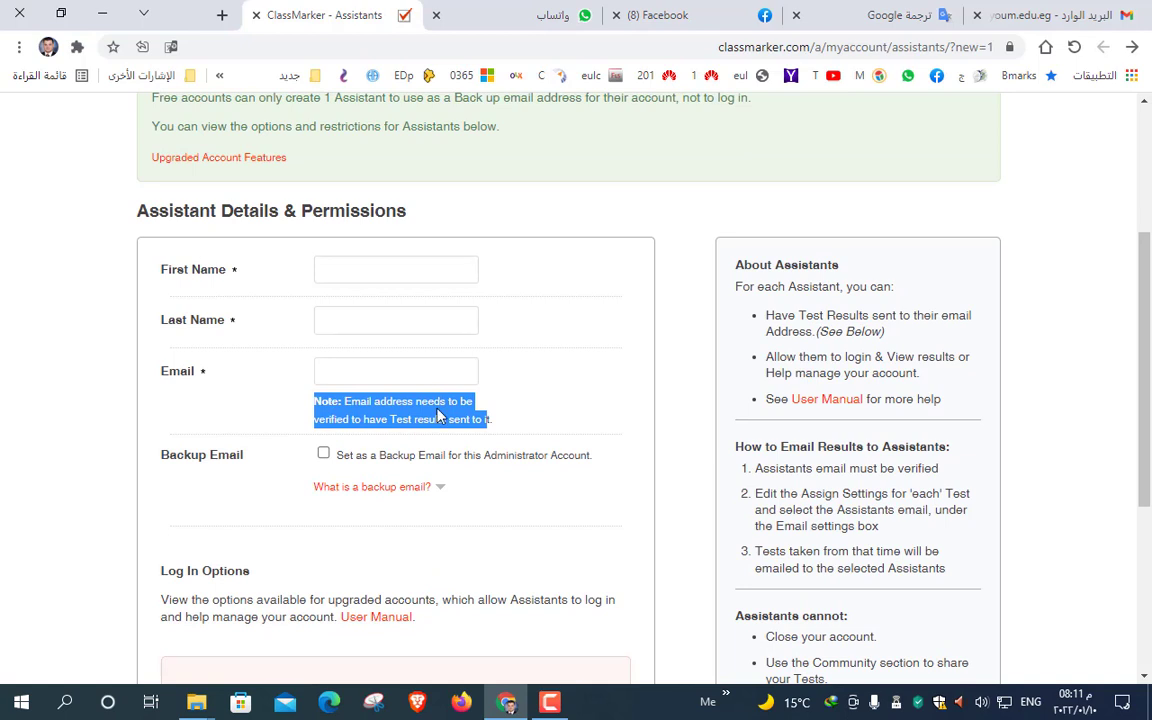
click(480, 421)
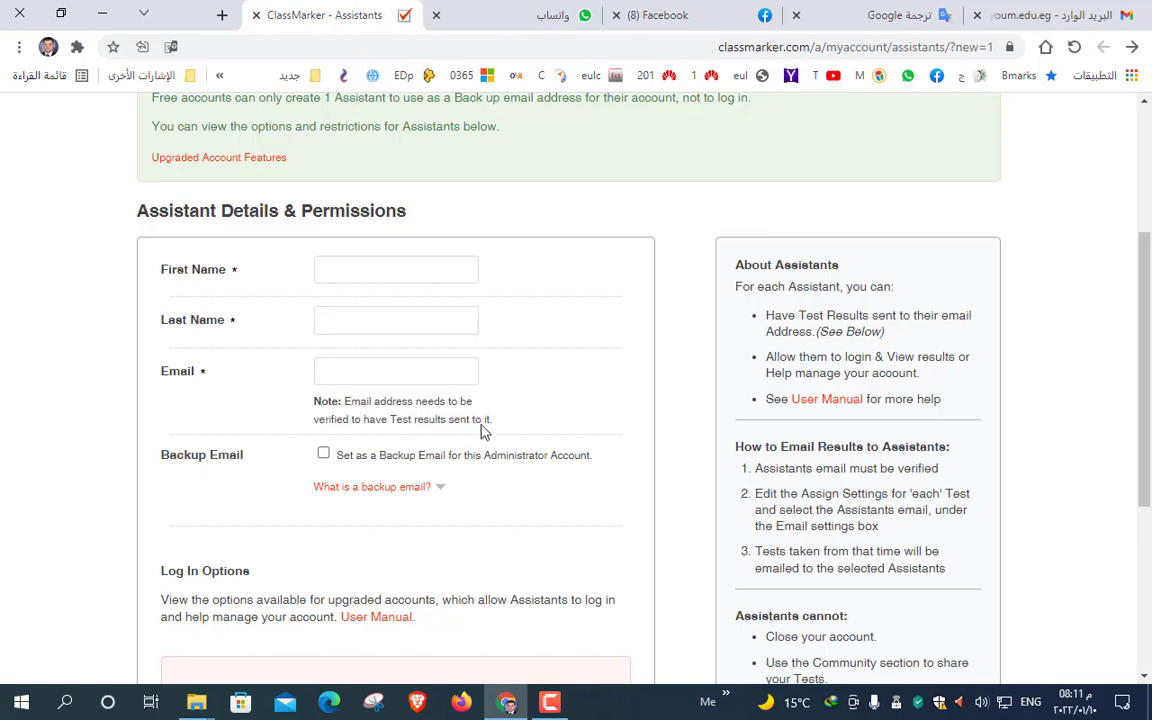
- Highlight the note about verifying the assistant's email address and place the cursor in the First Name field
drag(480, 421, 528, 424)
click(400, 418)
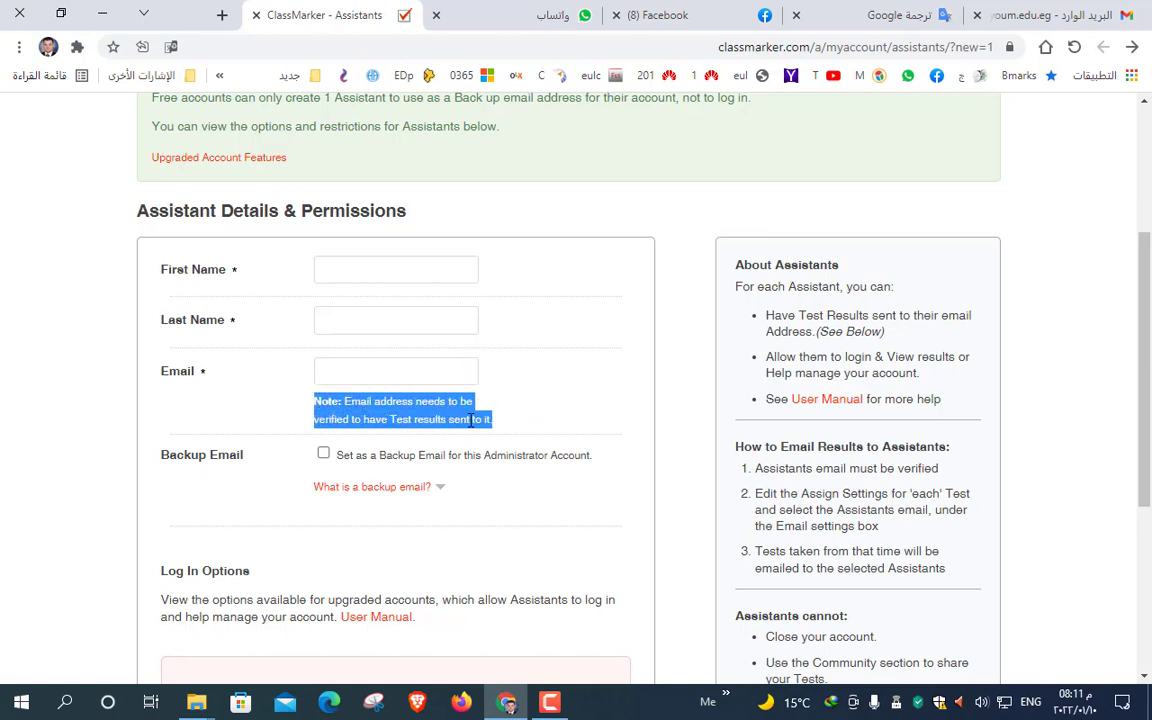
click(385, 268)
- Read the notice on how many assistants free and upgraded accounts can create, highlighting the relevant phrases
scroll(402, 371, up, 1)
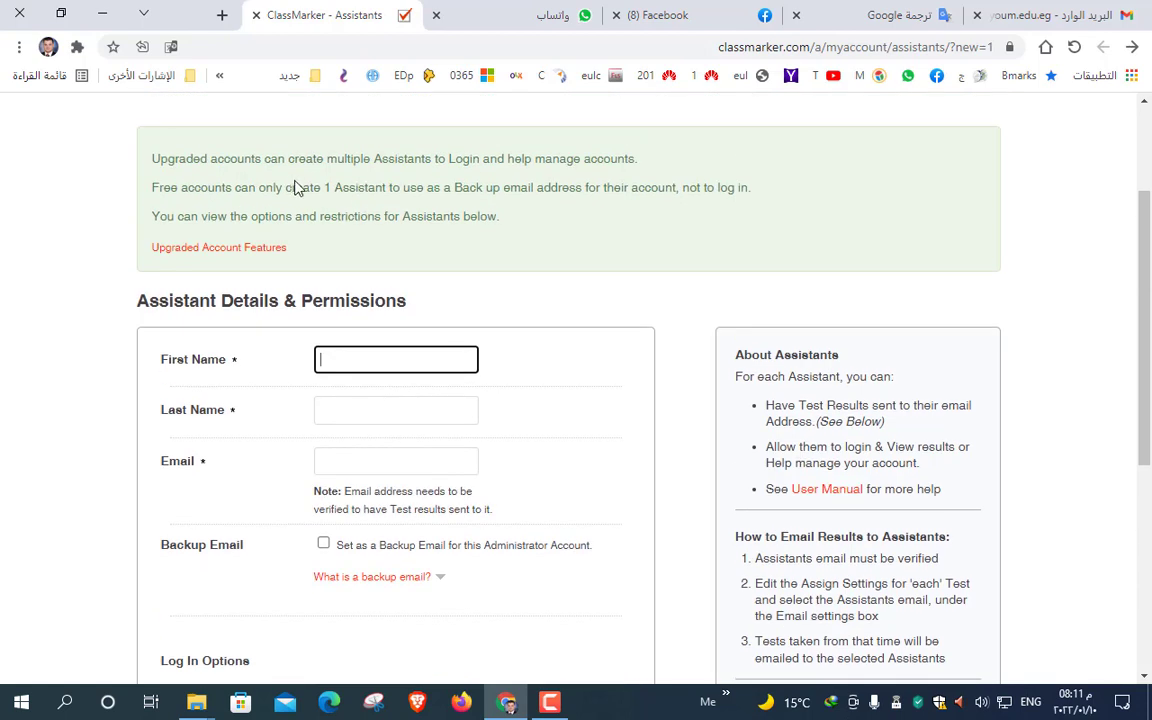
drag(295, 187, 385, 190)
double_click(375, 192)
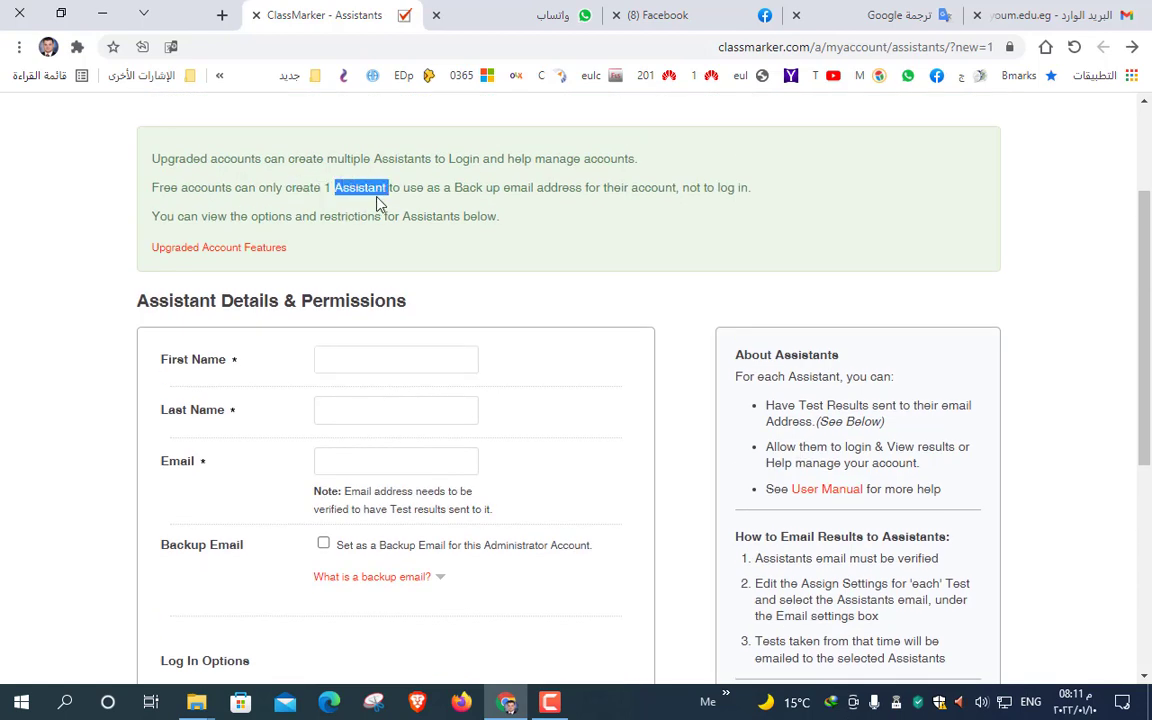
shift+click(297, 188)
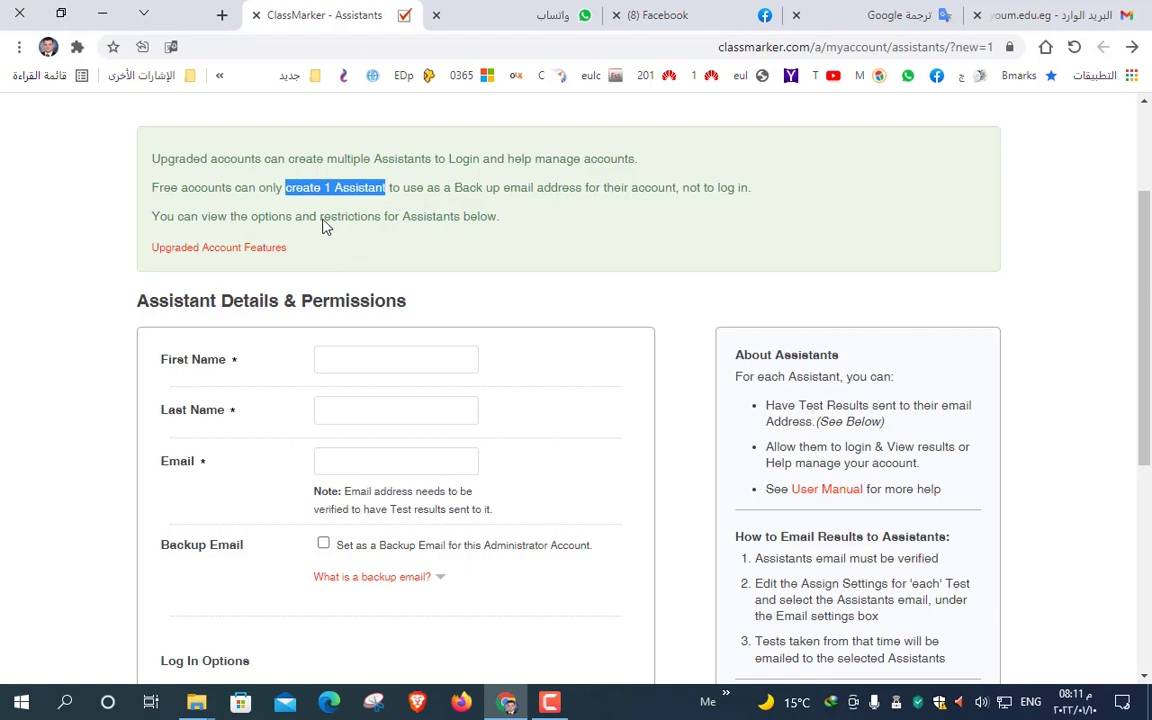
scroll(303, 254, up, 1)
drag(301, 248, 439, 248)
- Toggle the backup email option on and back off, and review the Log In Options and email verification notice
scroll(399, 279, down, 3)
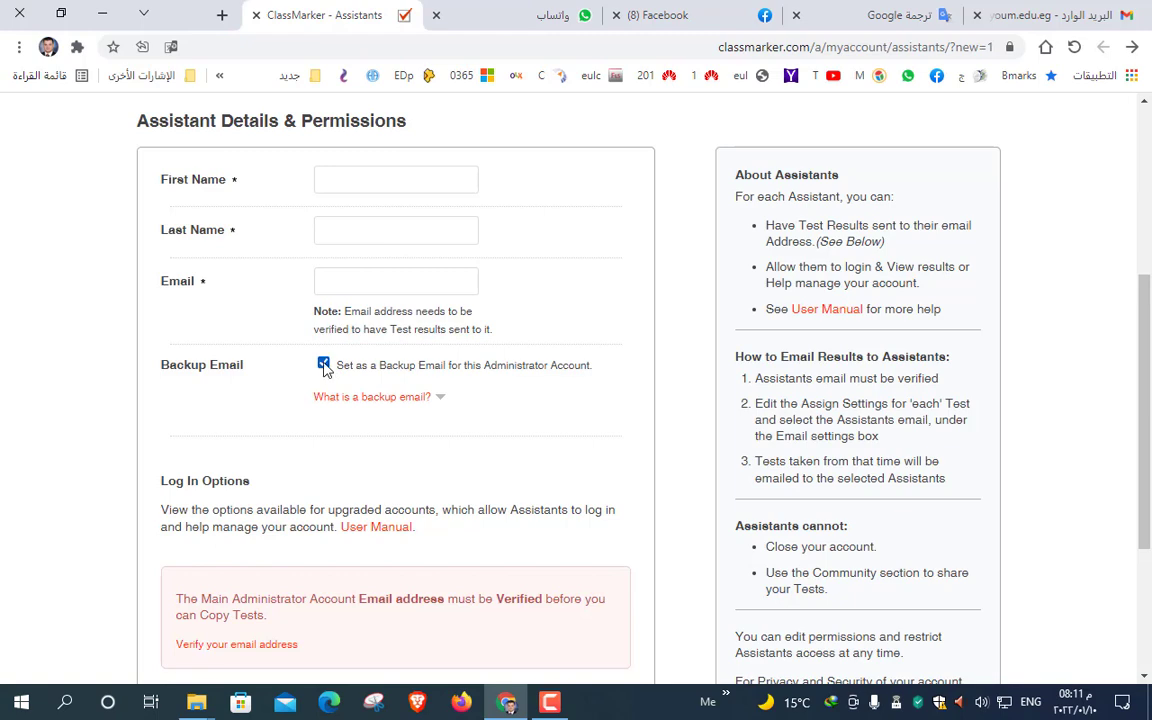
click(323, 365)
scroll(468, 452, down, 2)
scroll(545, 478, up, 1)
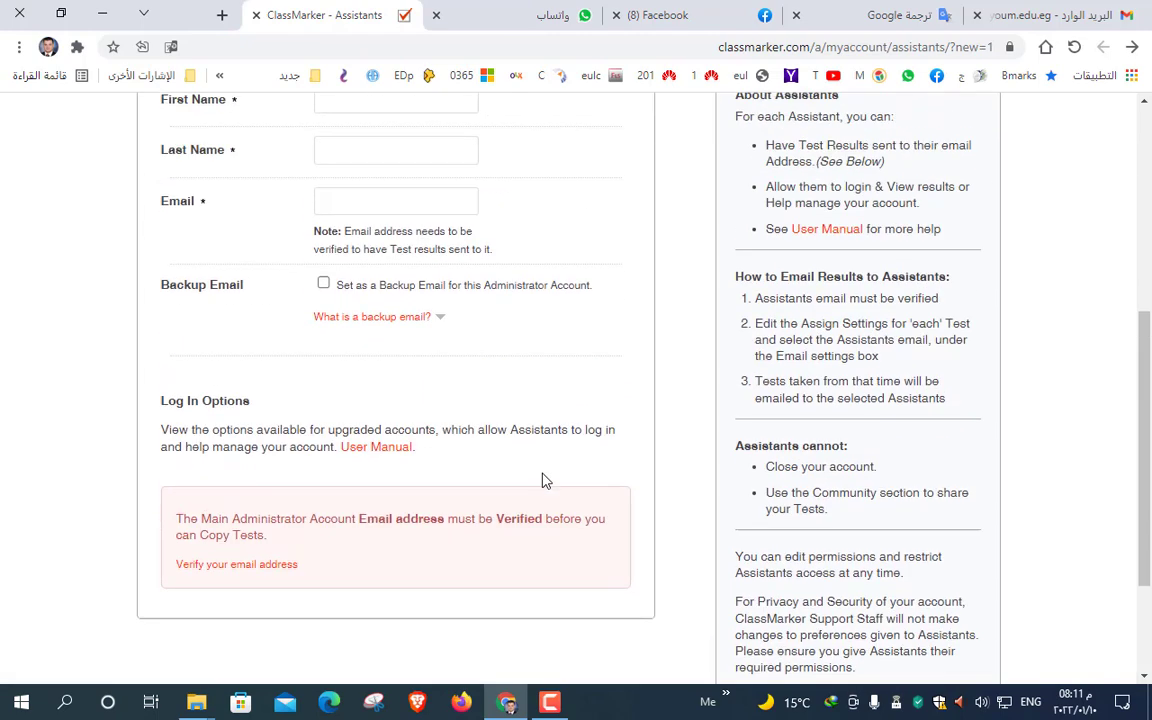
- Leave the new assistant form without saving and return to the Dashboard
scroll(543, 481, up, 5)
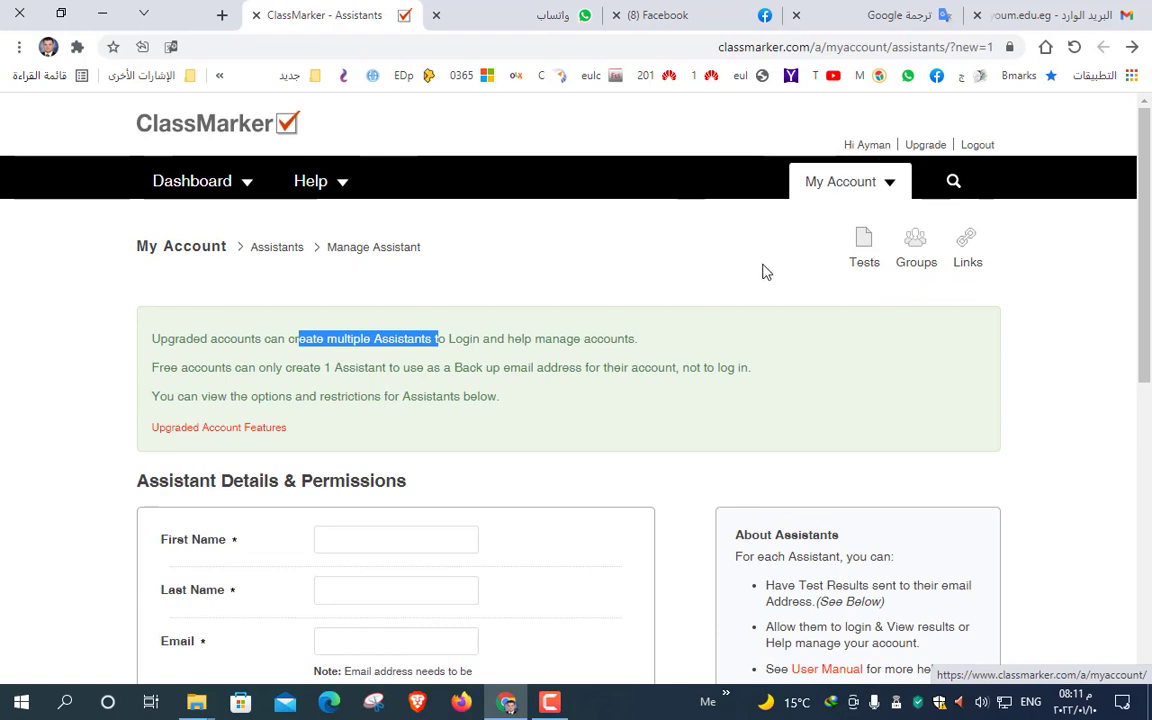
click(185, 188)
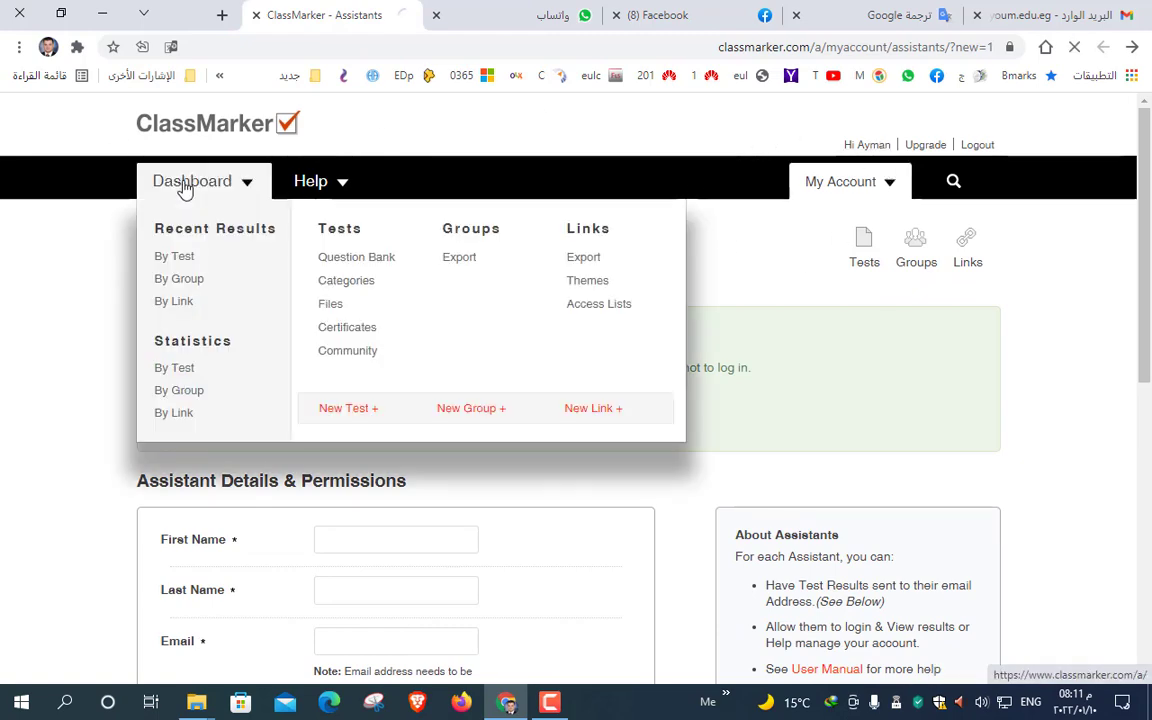
mouse_move(870, 185)
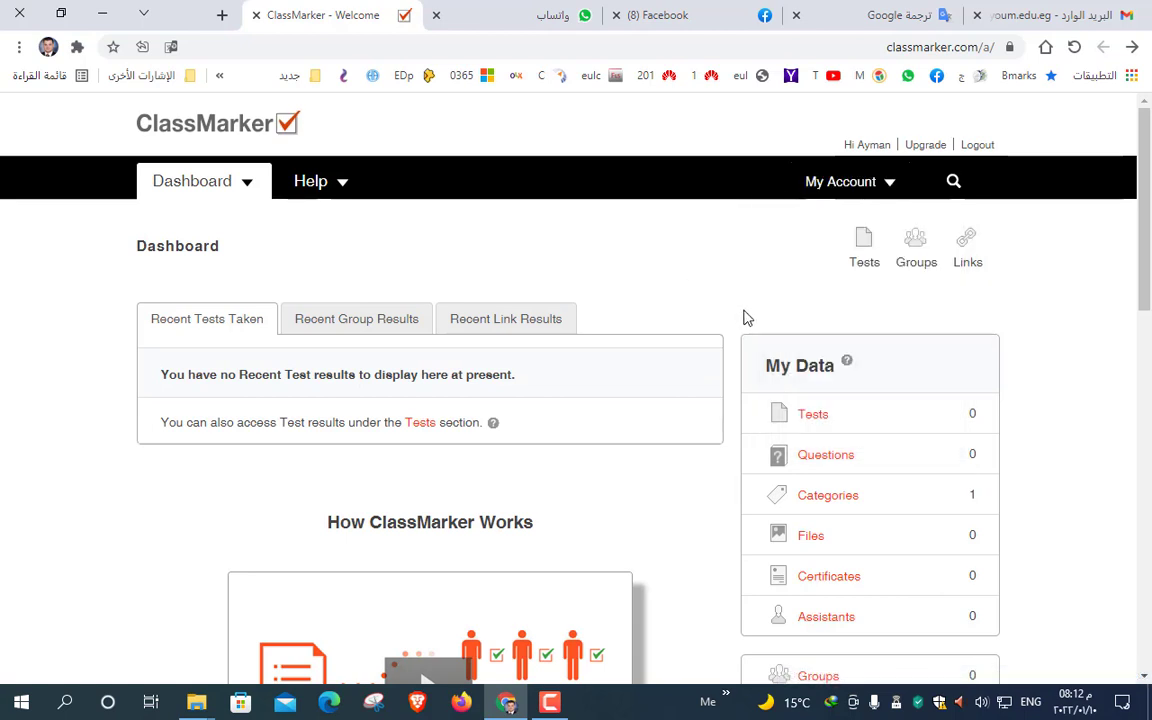
- Examine the Dashboard's getting started diagram, its My Data, groups, links and statistics entries, and the Tests, Groups and Links shortcuts
scroll(760, 305, down, 1)
scroll(630, 410, down, 4)
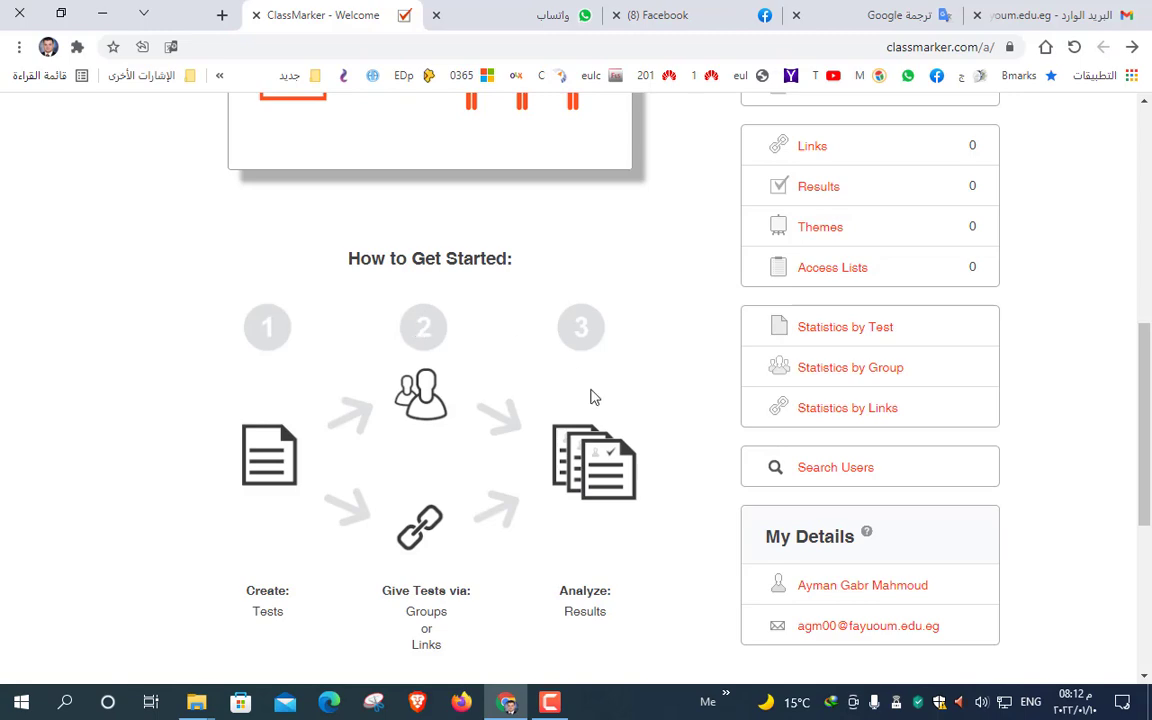
scroll(640, 505, up, 6)
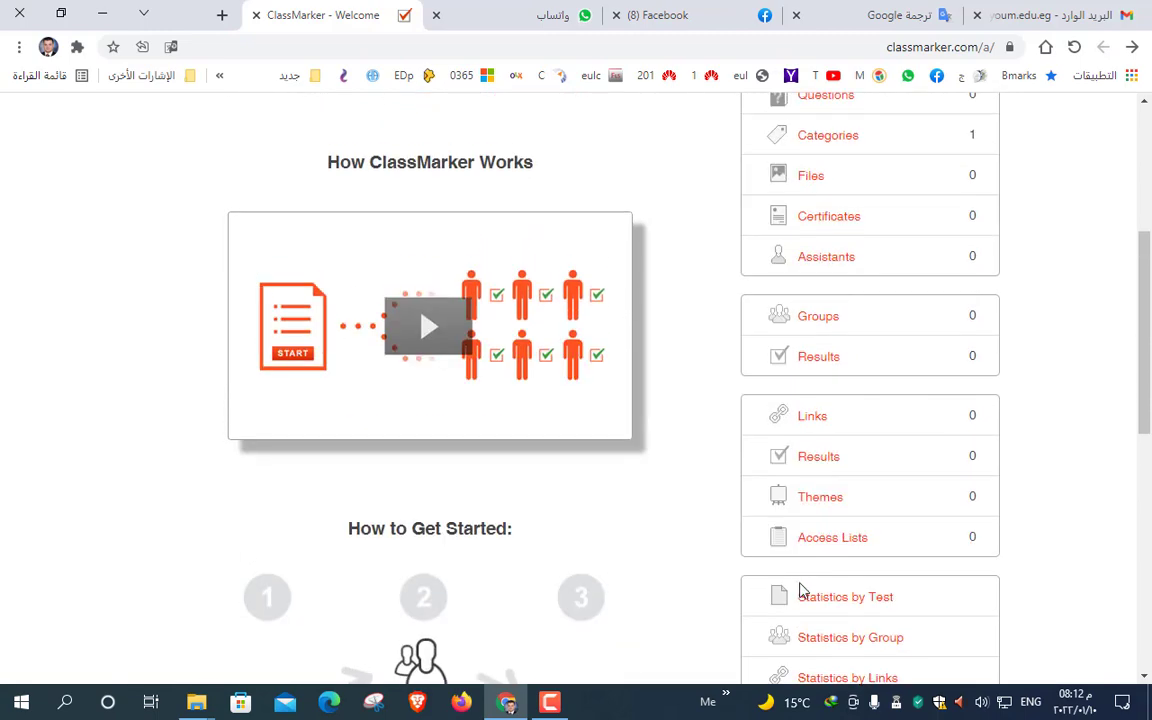
scroll(855, 400, down, 1)
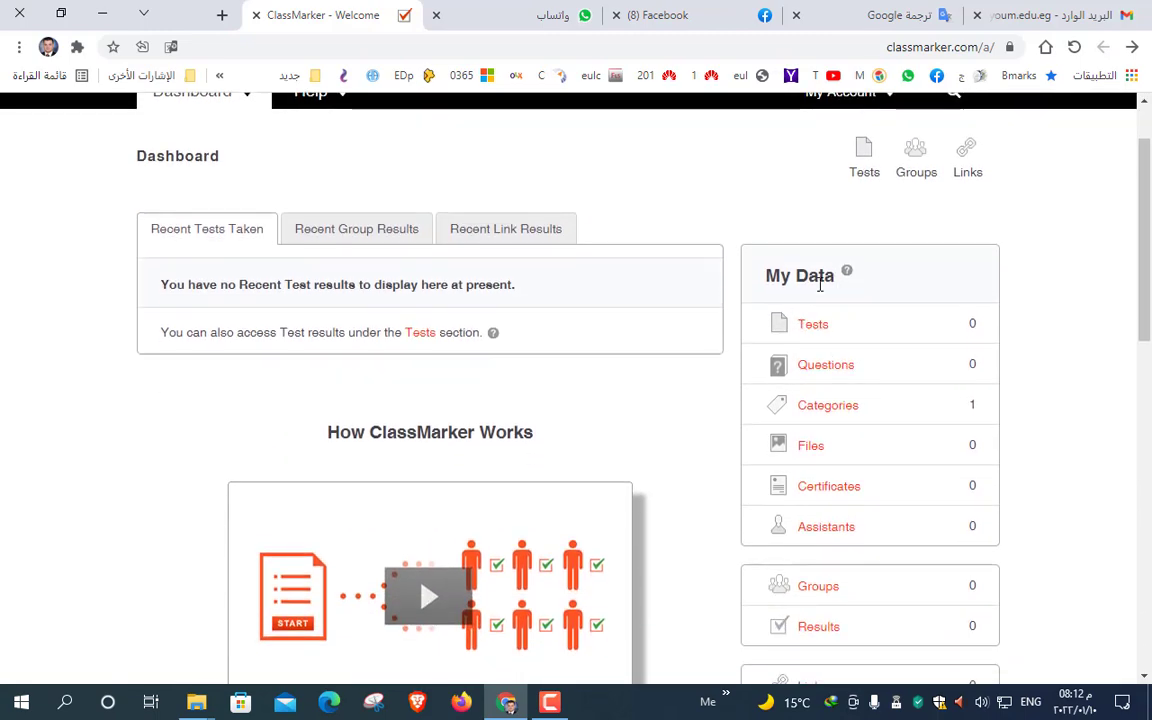
scroll(828, 302, down, 1)
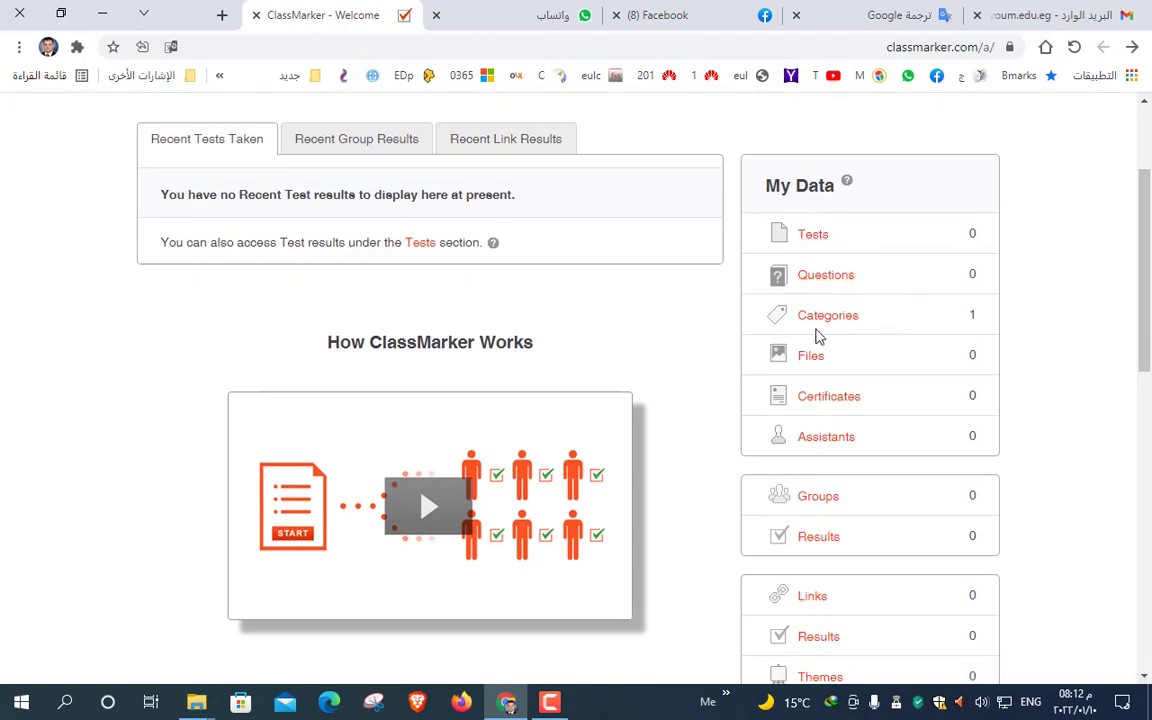
scroll(815, 320, down, 1)
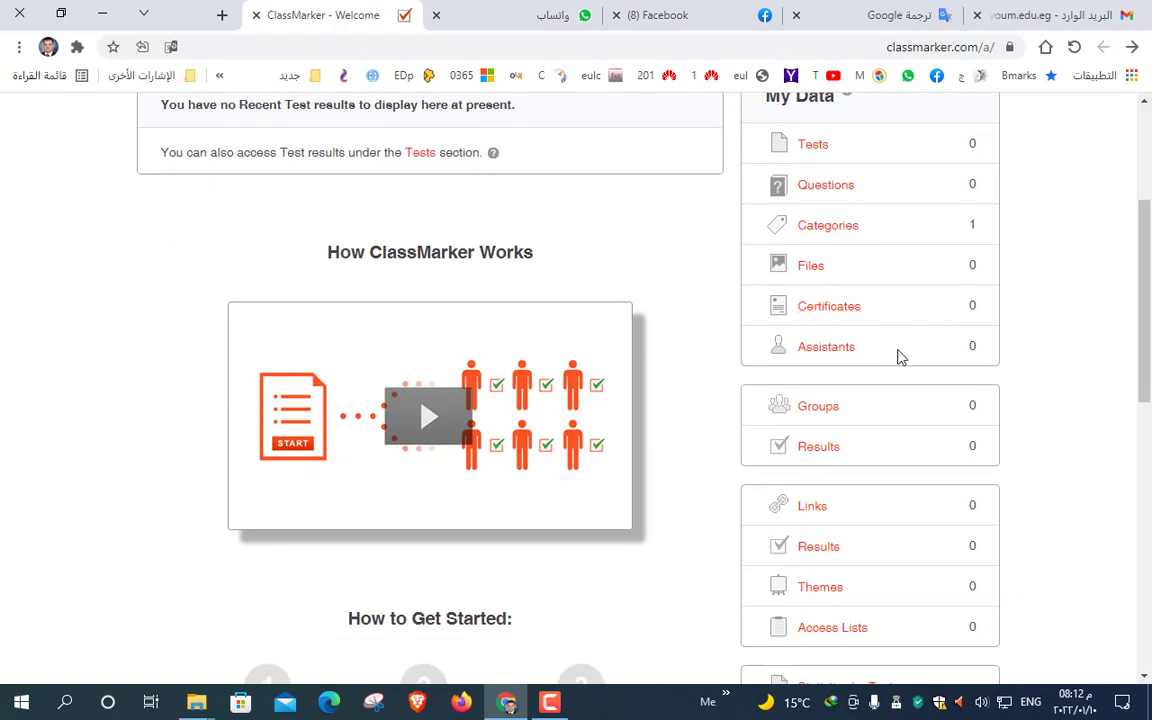
scroll(874, 411, down, 1)
scroll(869, 419, up, 4)
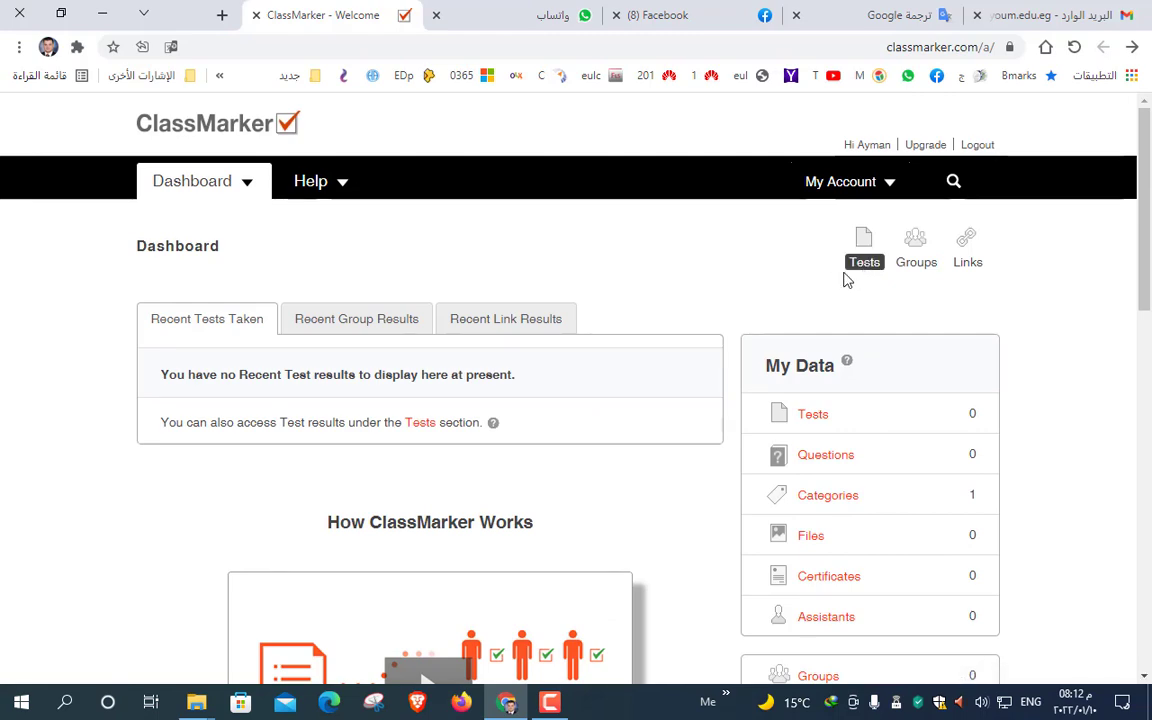
scroll(838, 520, down, 4)
scroll(841, 504, up, 4)
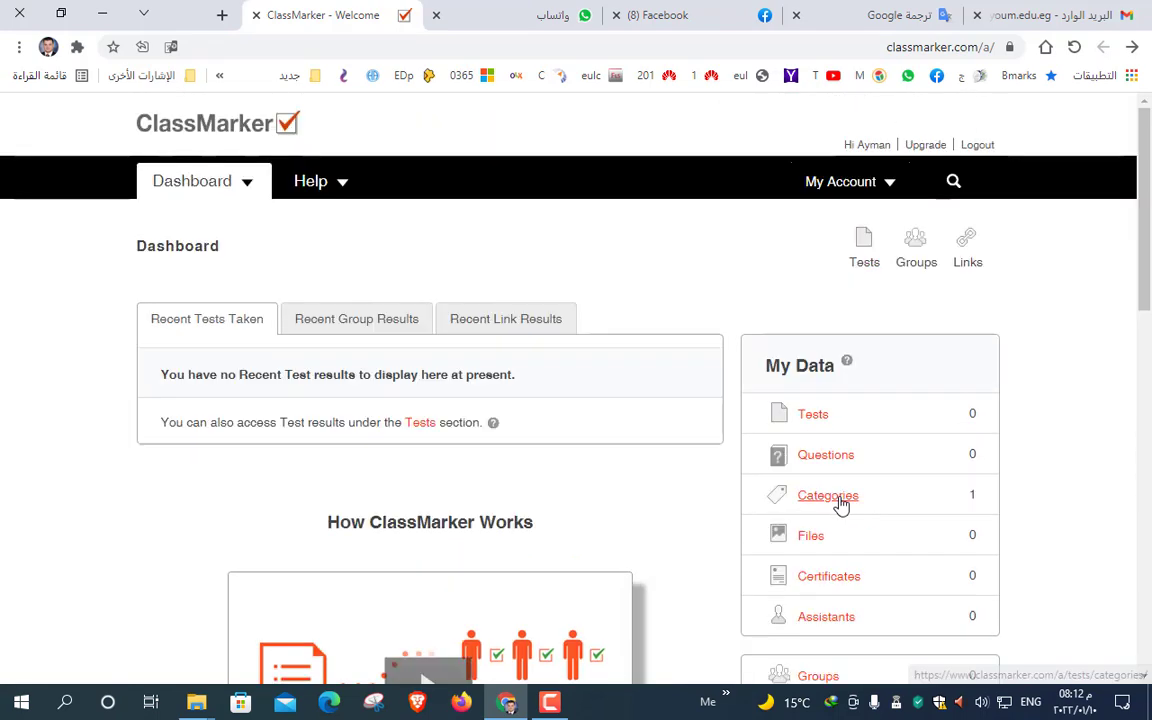